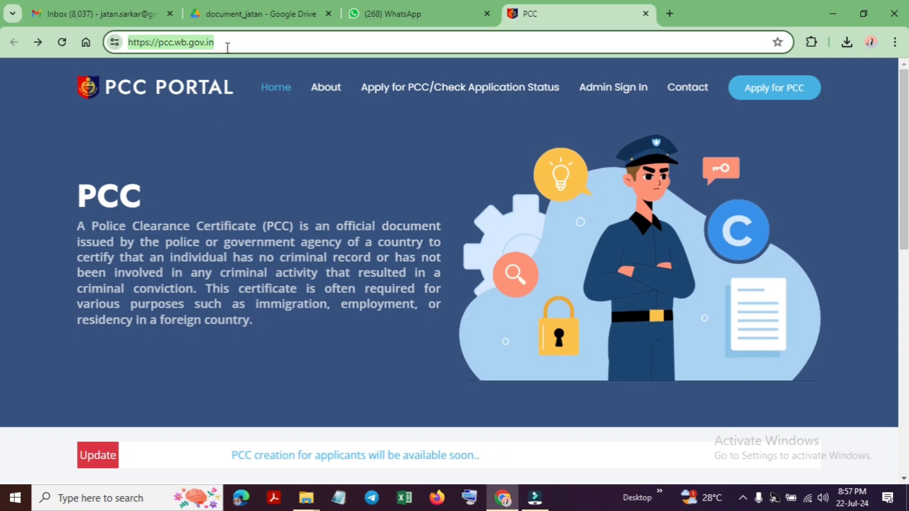
# Go to the Apply for PCC applicant login page on pcc.wb.gov.in.
pyautogui.moveTo(245, 42); pyautogui.dragTo(132, 43)
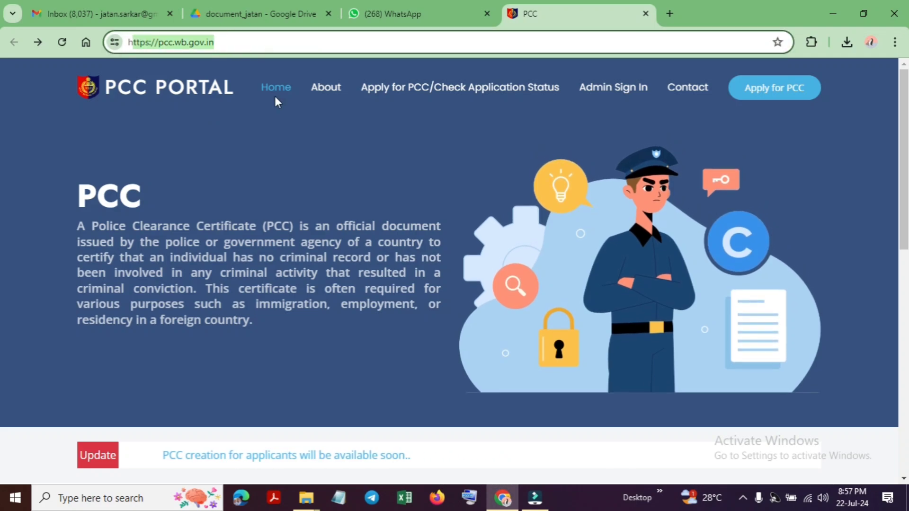
pyautogui.click(757, 97)
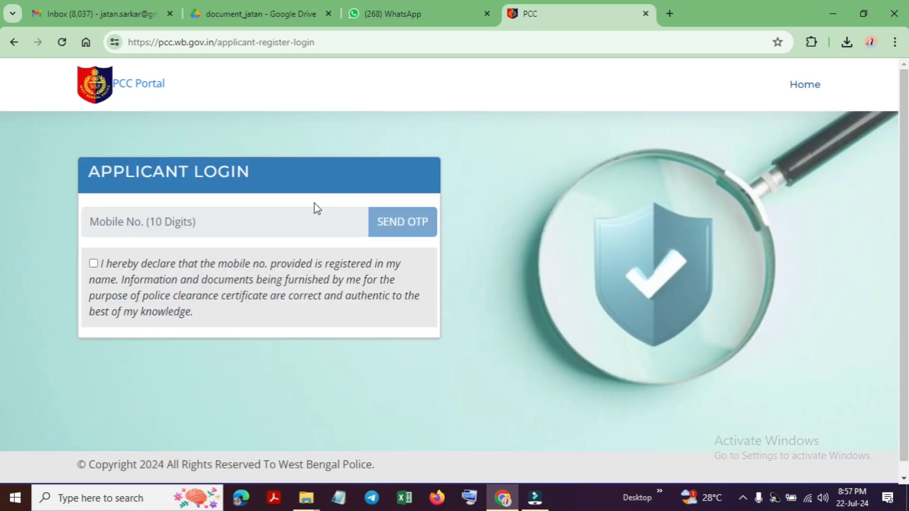
# Accept the mobile number declaration and enter the applicant's mobile number.
pyautogui.click(264, 219)
pyautogui.click(93, 264)
pyautogui.moveTo(171, 268); pyautogui.dragTo(407, 268)
pyautogui.moveTo(120, 279); pyautogui.dragTo(406, 296)
pyautogui.click(132, 247)
pyautogui.click(124, 218)
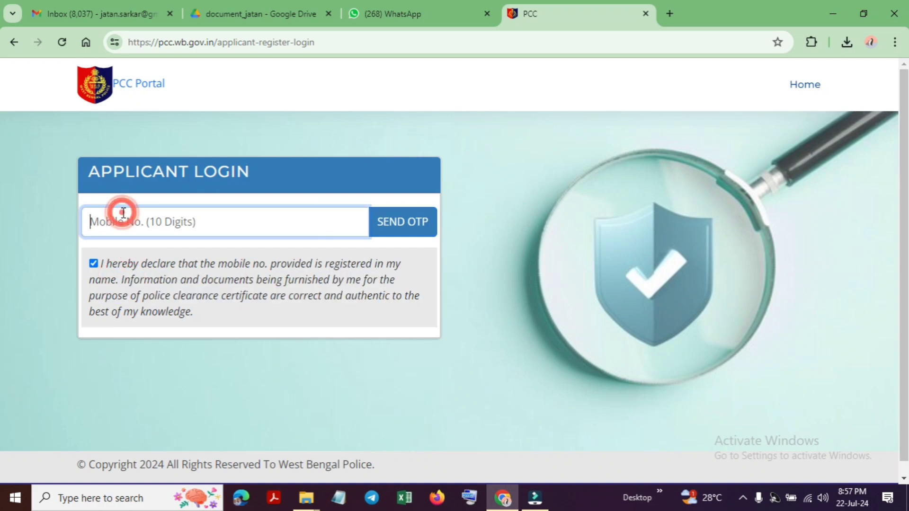
pyautogui.write('973299')
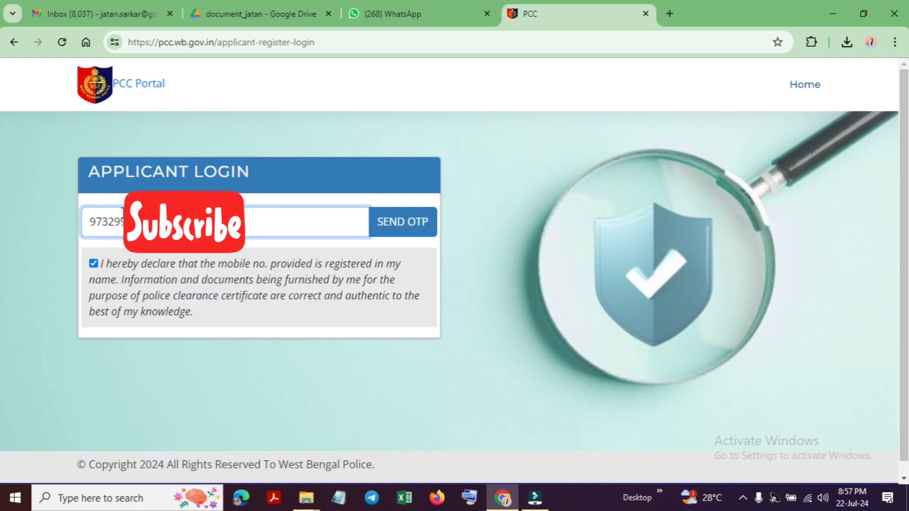
# Request the login OTP, enter the received code and verify it.
pyautogui.click(398, 223)
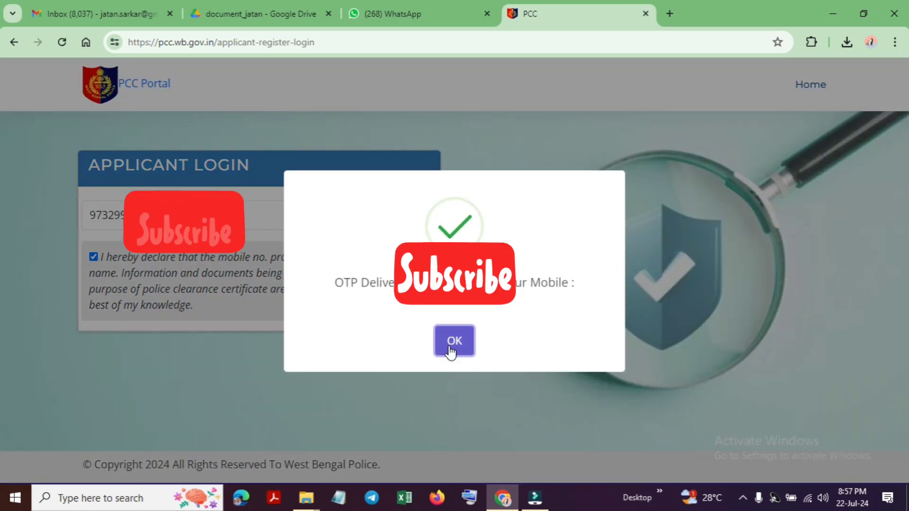
pyautogui.click(445, 338)
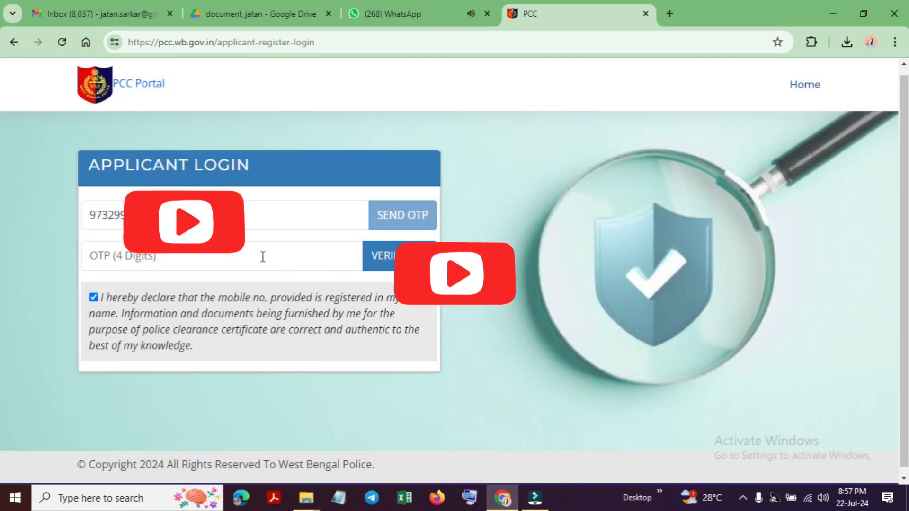
pyautogui.click(173, 258)
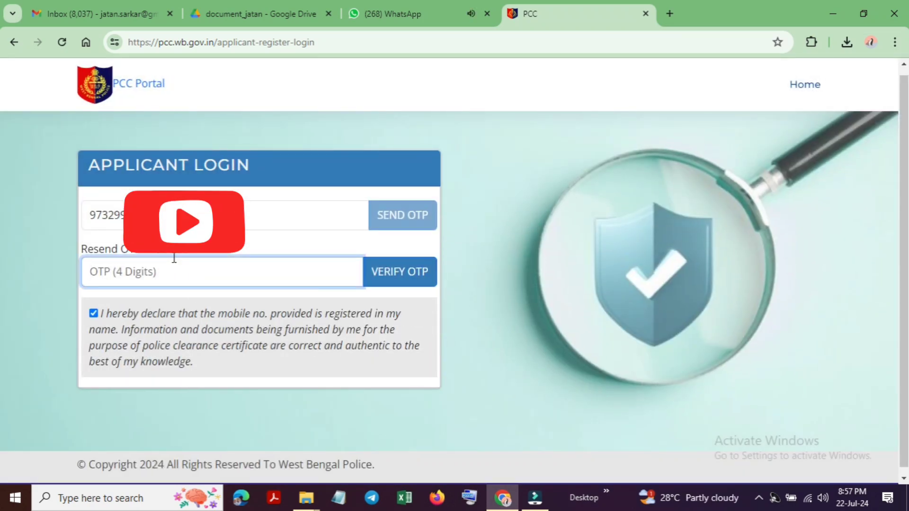
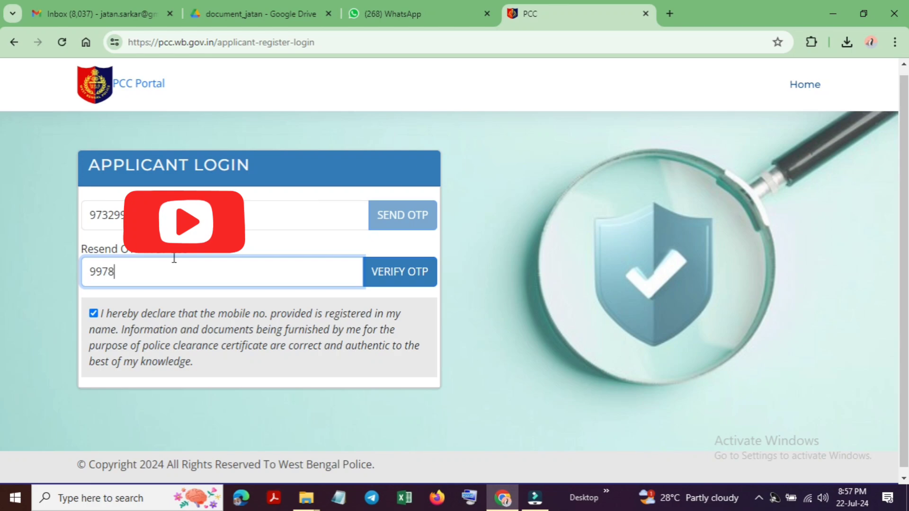
pyautogui.click(391, 280)
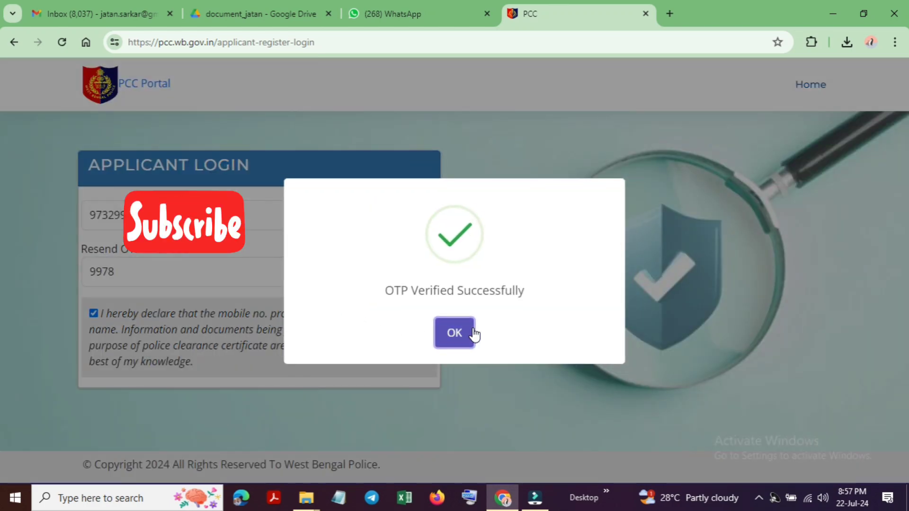
pyautogui.click(469, 334)
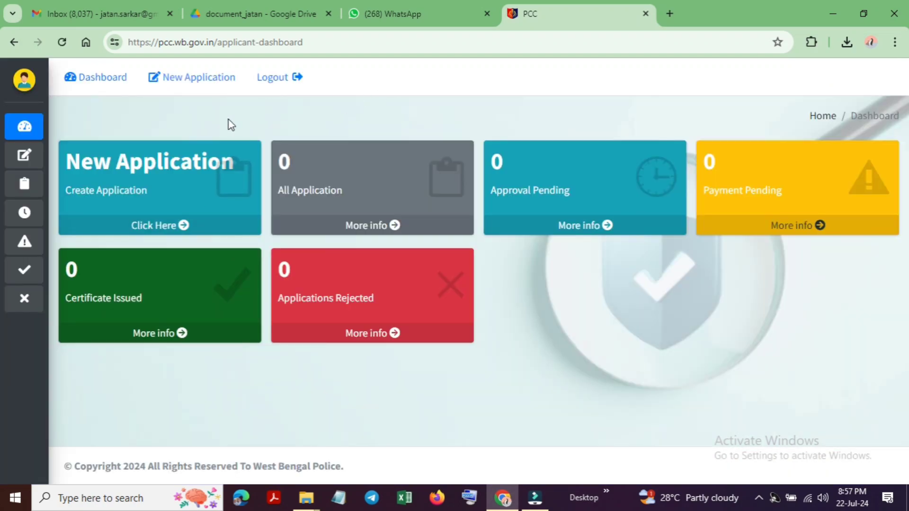
# Start a New Application, enter the applicant's Aadhaar number and accept the authentication consent.
pyautogui.moveTo(35, 144)
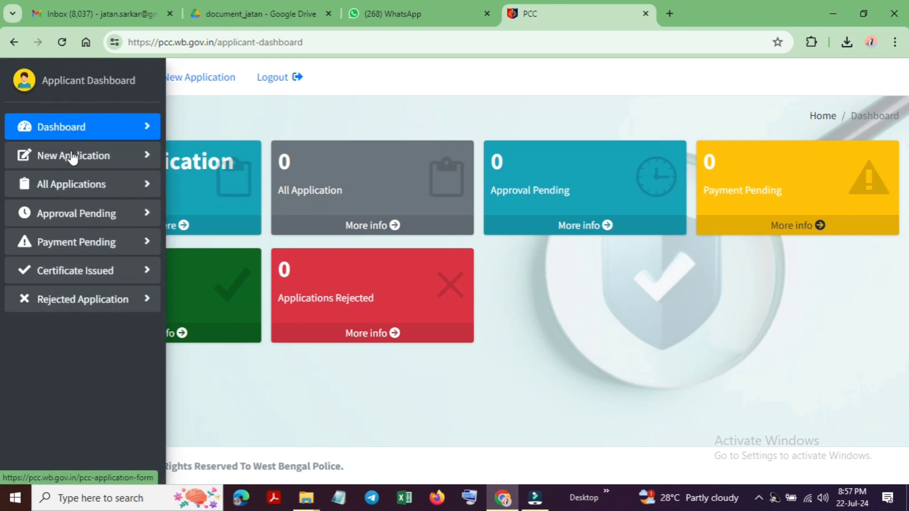
pyautogui.click(115, 155)
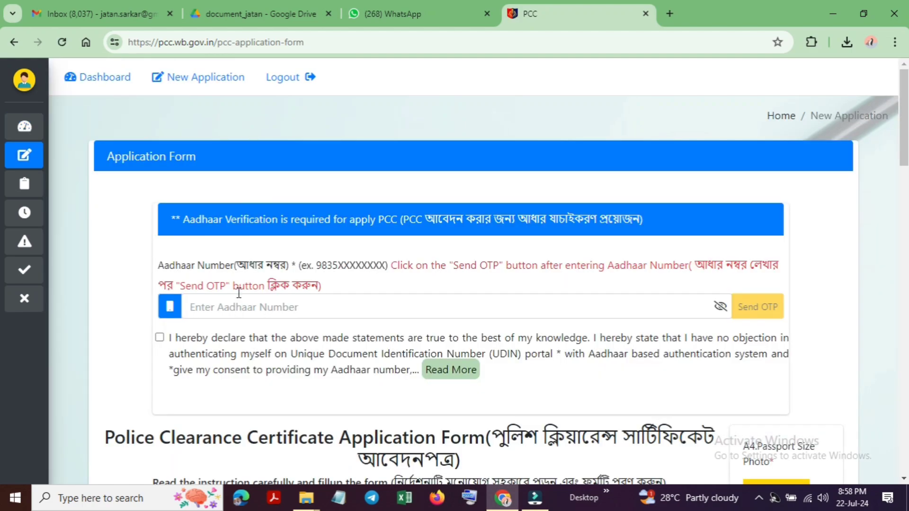
pyautogui.click(219, 307)
pyautogui.click(244, 307)
pyautogui.click(242, 306)
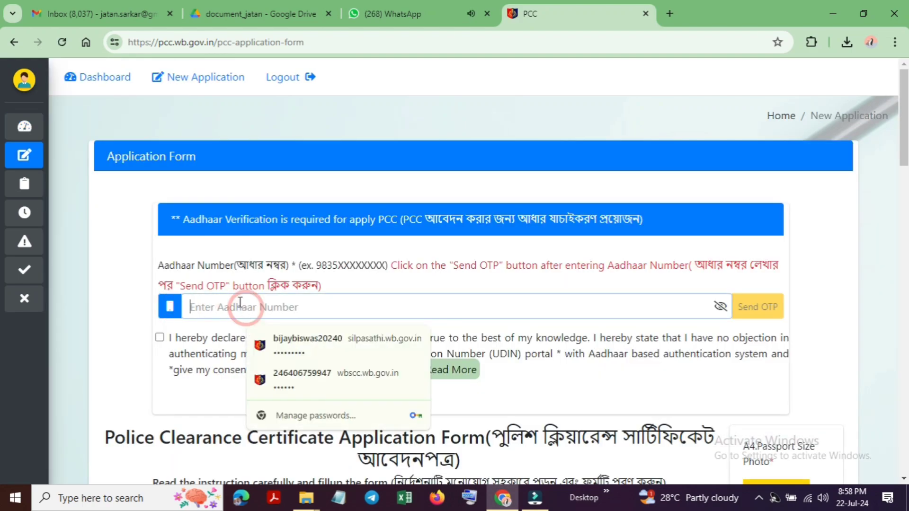
pyautogui.write('••••')
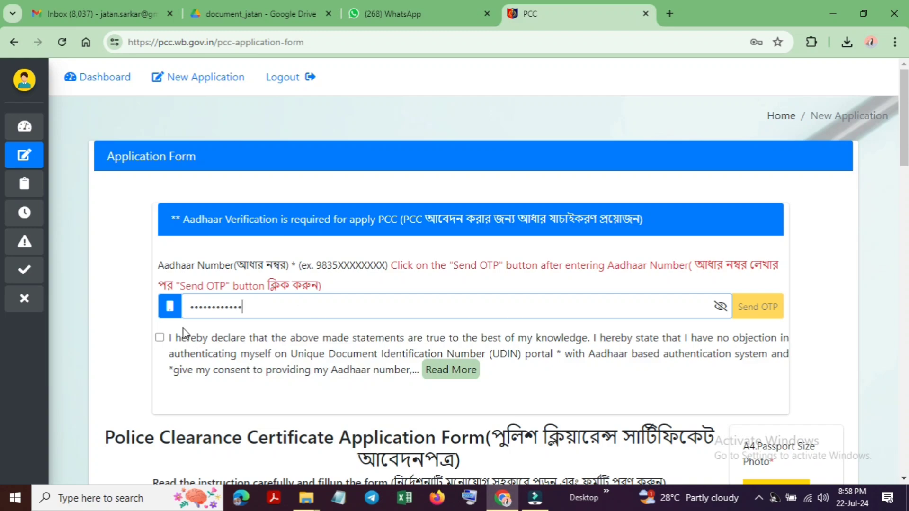
pyautogui.click(161, 338)
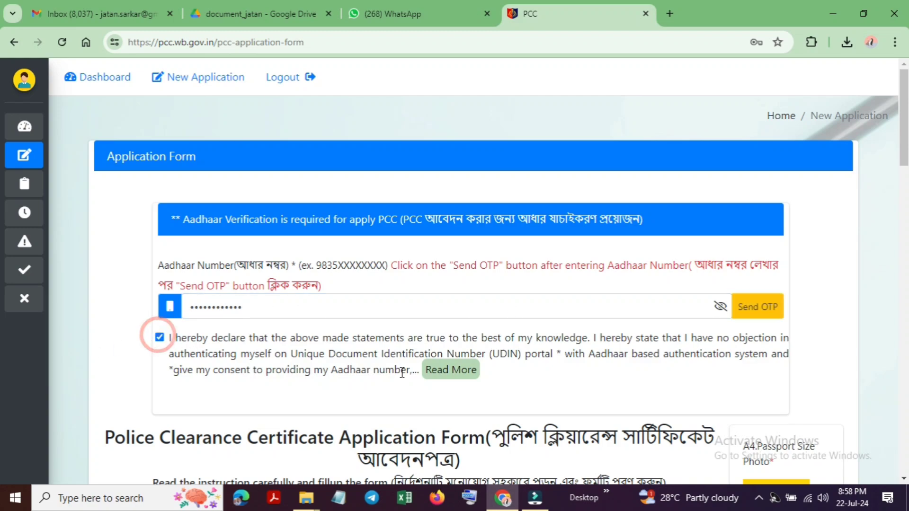
# Send the Aadhaar OTP, enter the received code and verify it.
pyautogui.click(753, 308)
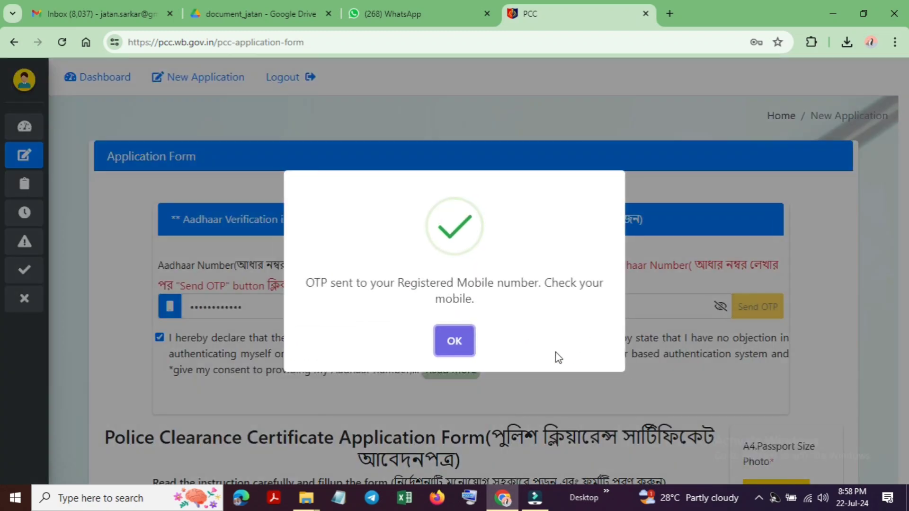
pyautogui.click(454, 341)
pyautogui.click(777, 422)
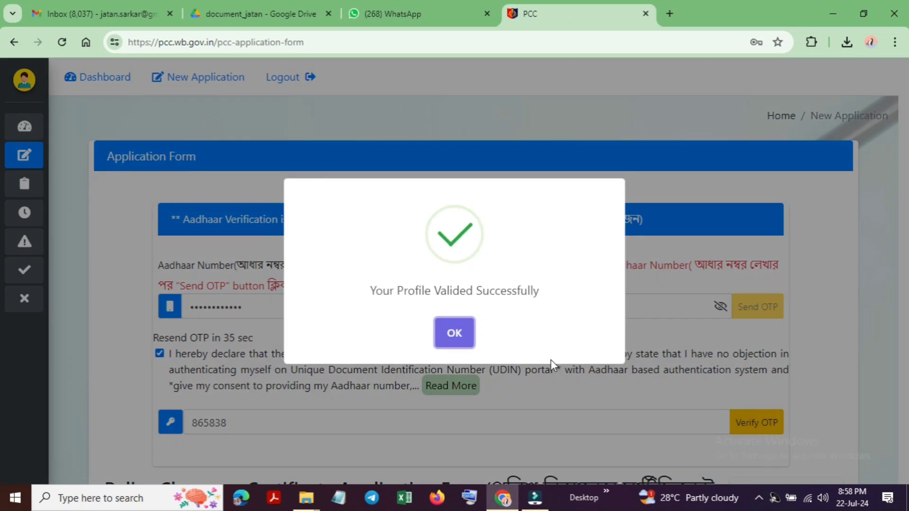
pyautogui.click(455, 332)
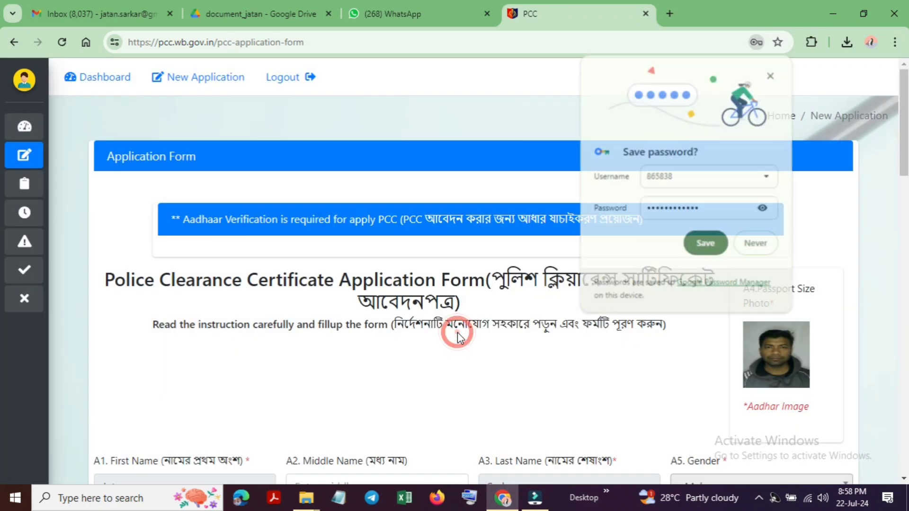
# Decline Chrome's password save and review the prefilled first name, gender and father's name.
pyautogui.click(757, 244)
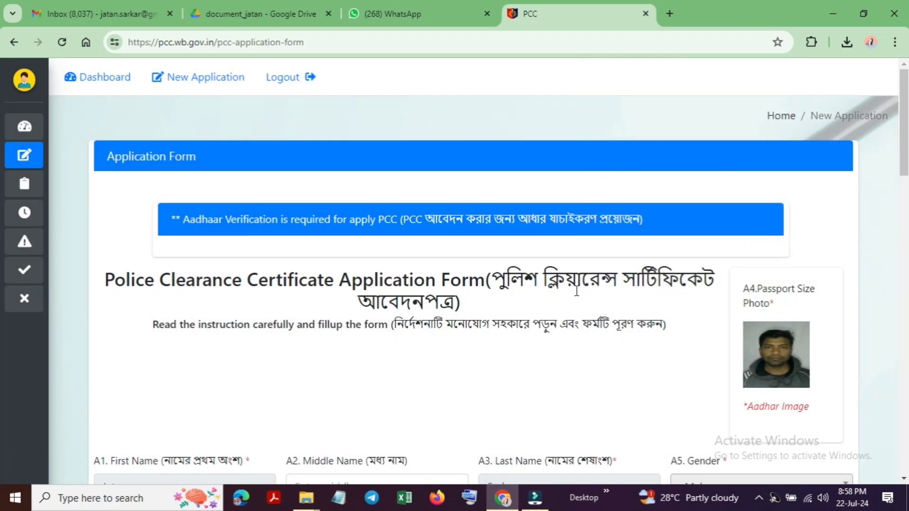
pyautogui.scroll(-4, 651, 311)
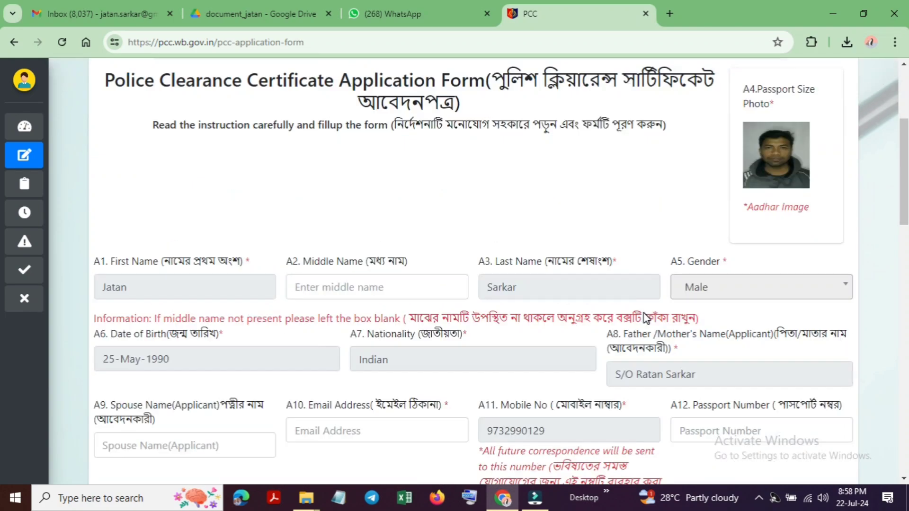
pyautogui.click(178, 292)
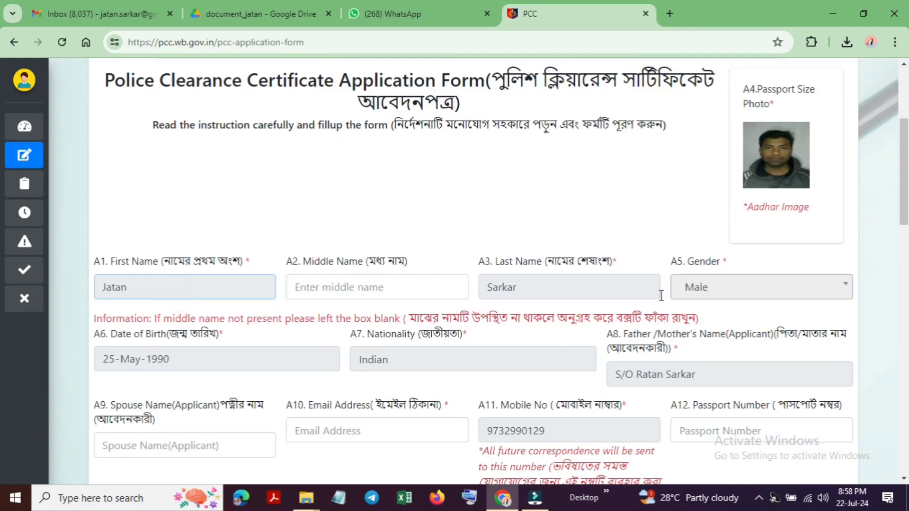
pyautogui.click(695, 287)
pyautogui.scroll(-4, 479, 192)
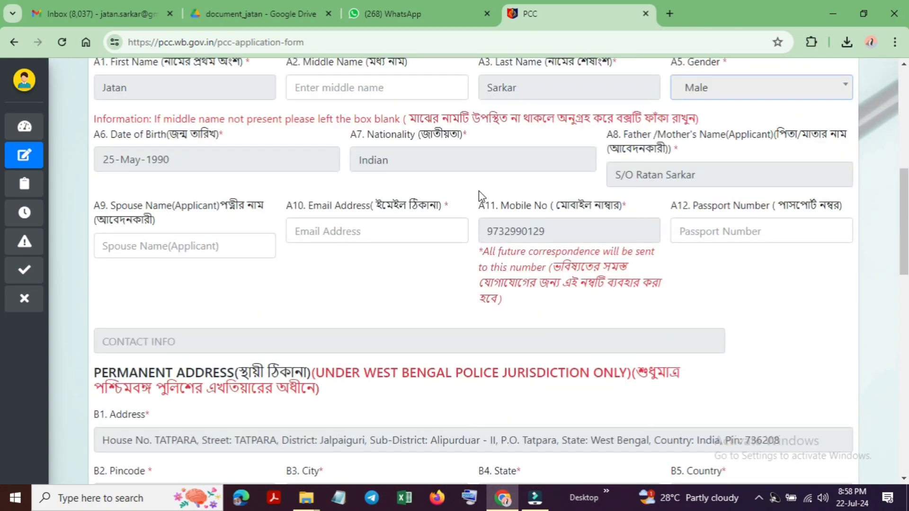
pyautogui.click(662, 168)
# Dismiss the Driver Updater ad and enter the spouse's name and the applicant's e-mail address.
pyautogui.click(214, 241)
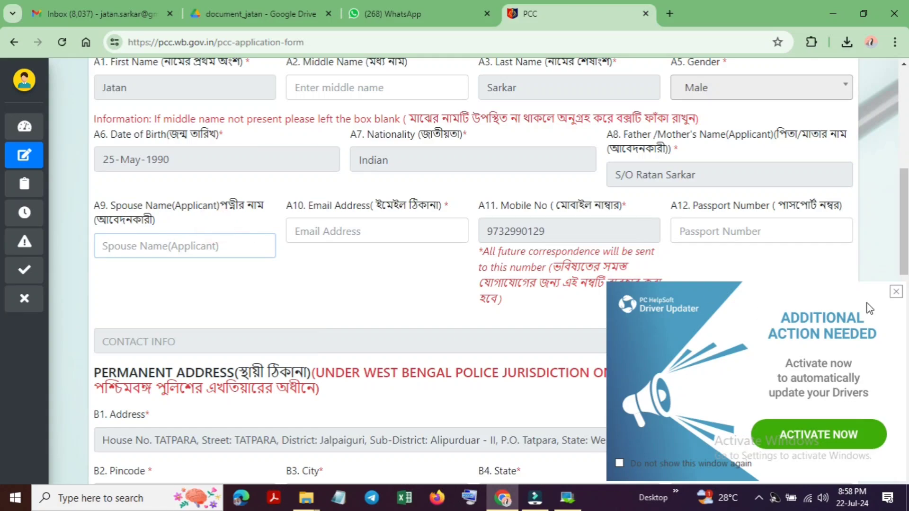
pyautogui.click(895, 292)
pyautogui.click(157, 242)
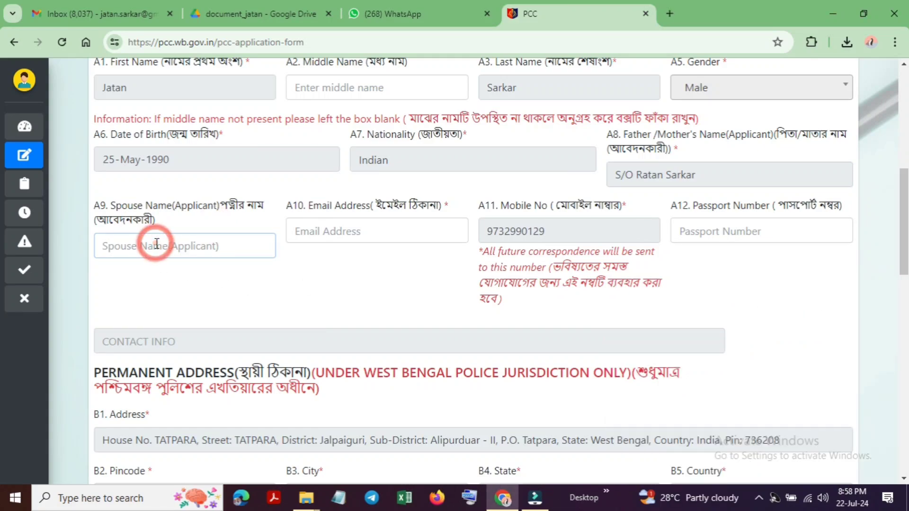
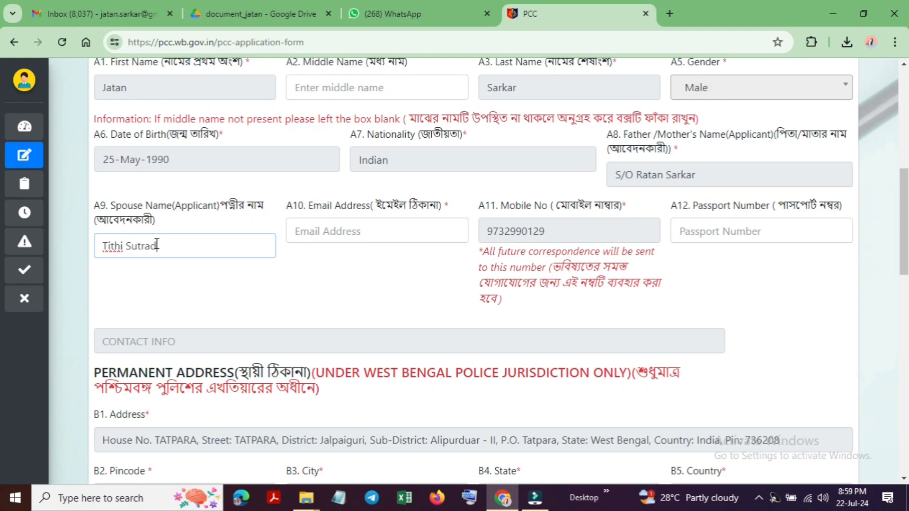
pyautogui.click(364, 227)
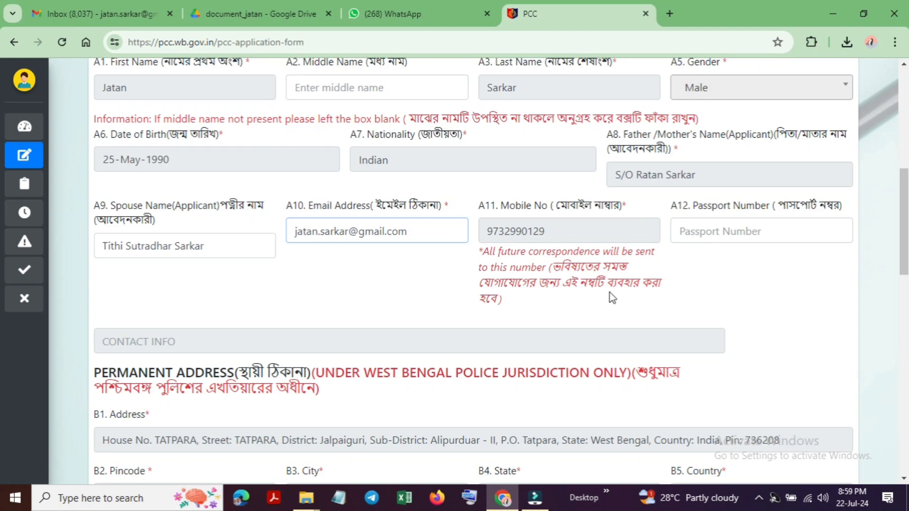
pyautogui.scroll(-7, 609, 293)
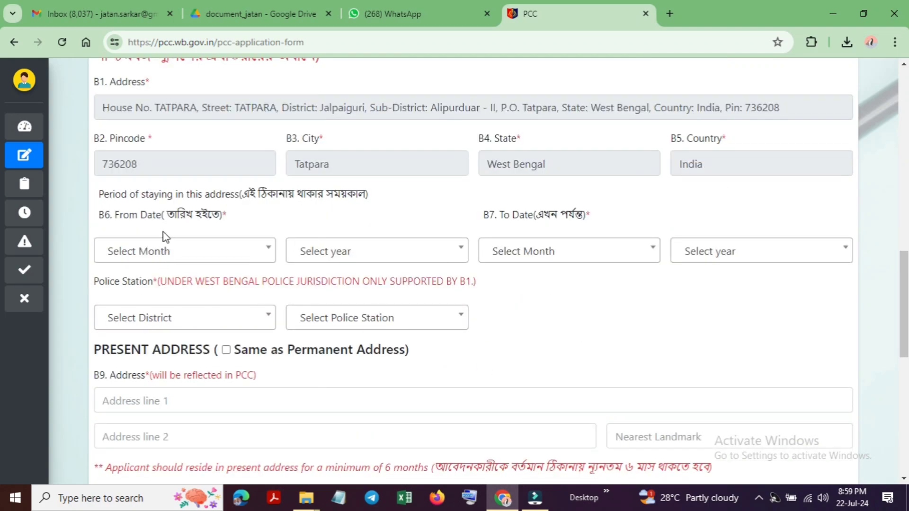
# Set the residence period from May 1990 to July 2024.
pyautogui.click(213, 255)
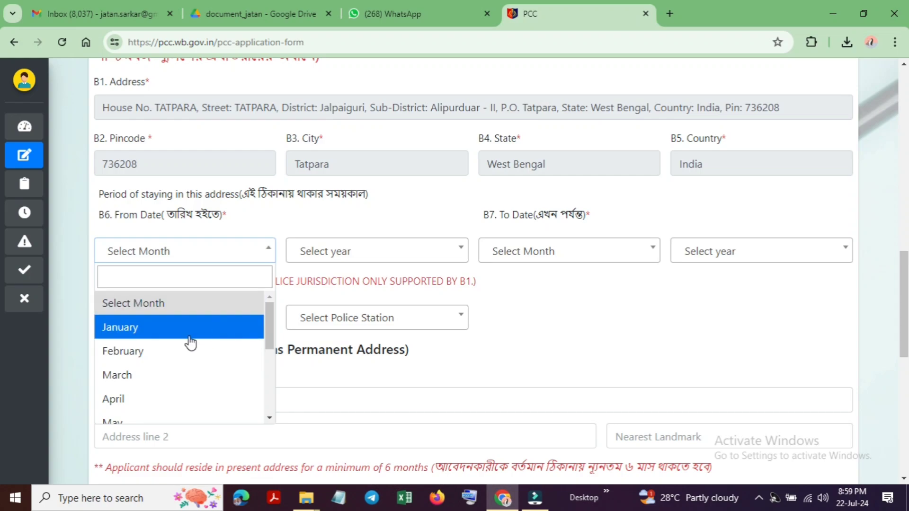
pyautogui.click(159, 421)
pyautogui.click(346, 253)
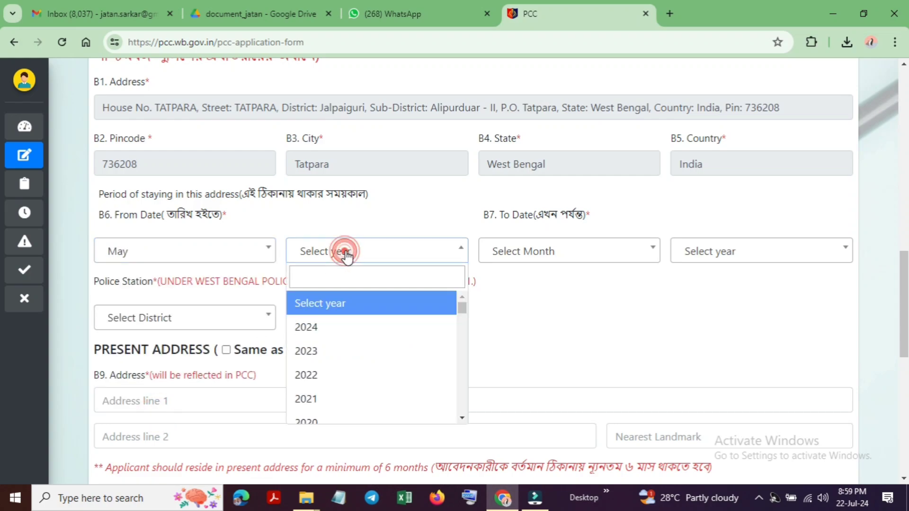
pyautogui.click(404, 269)
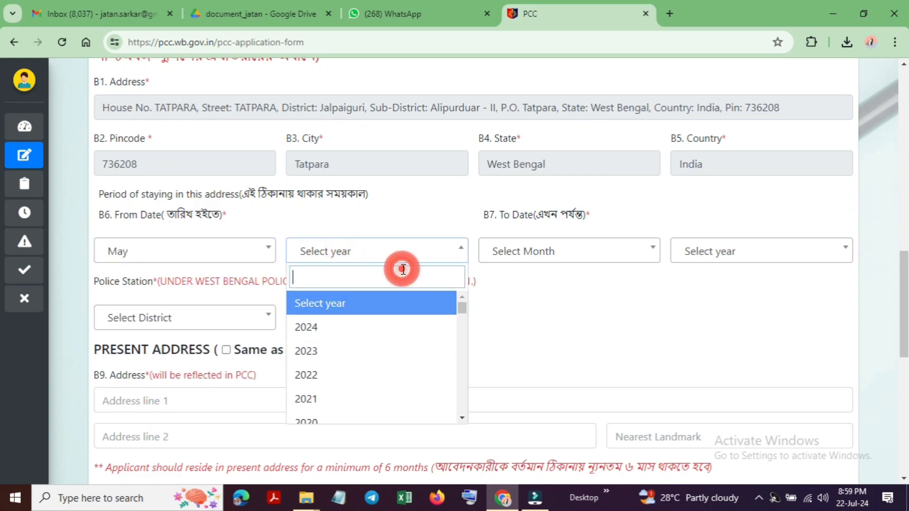
pyautogui.write('1990')
pyautogui.click(413, 305)
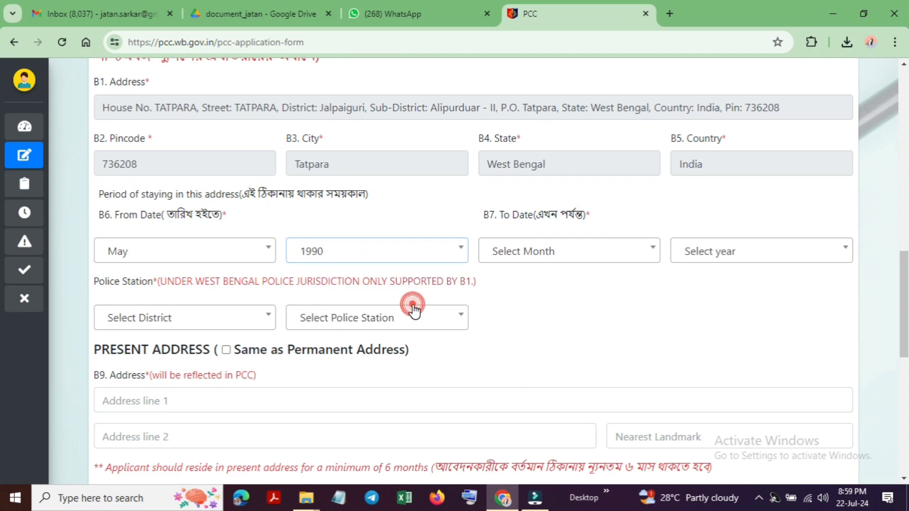
pyautogui.click(549, 255)
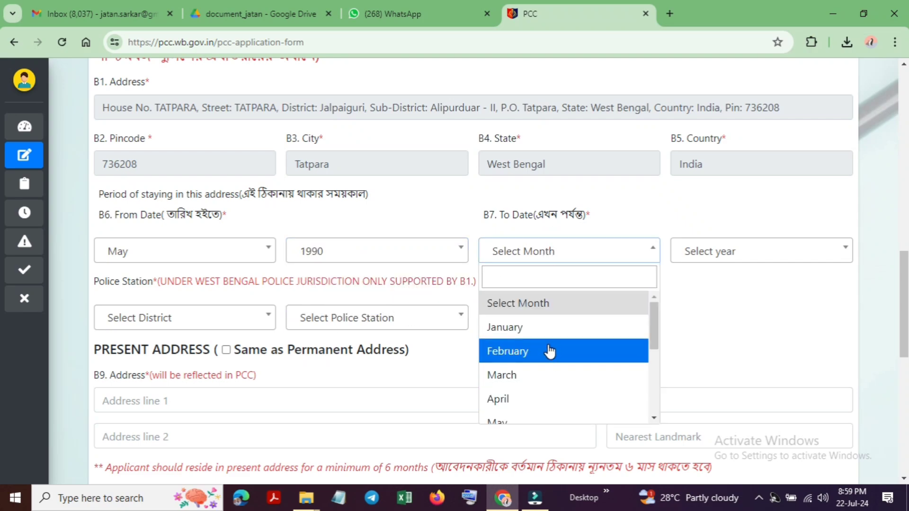
pyautogui.scroll(-3, 565, 374)
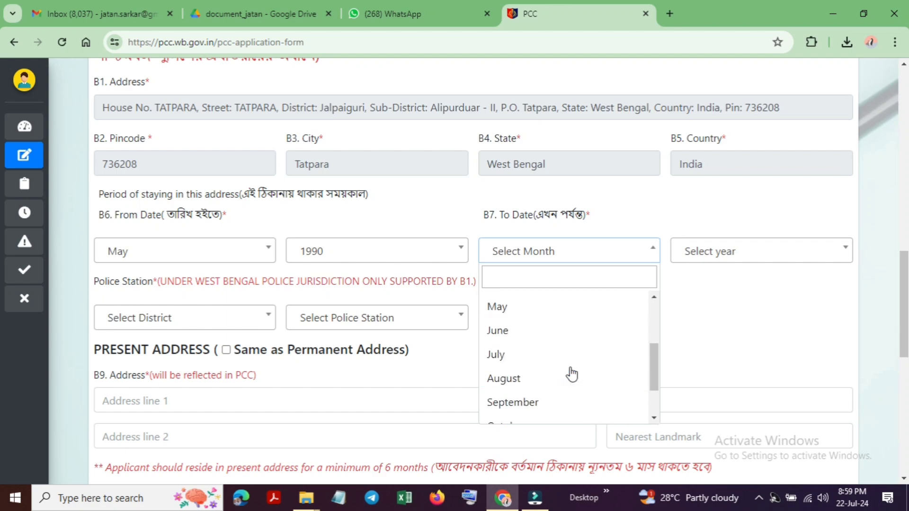
pyautogui.click(537, 298)
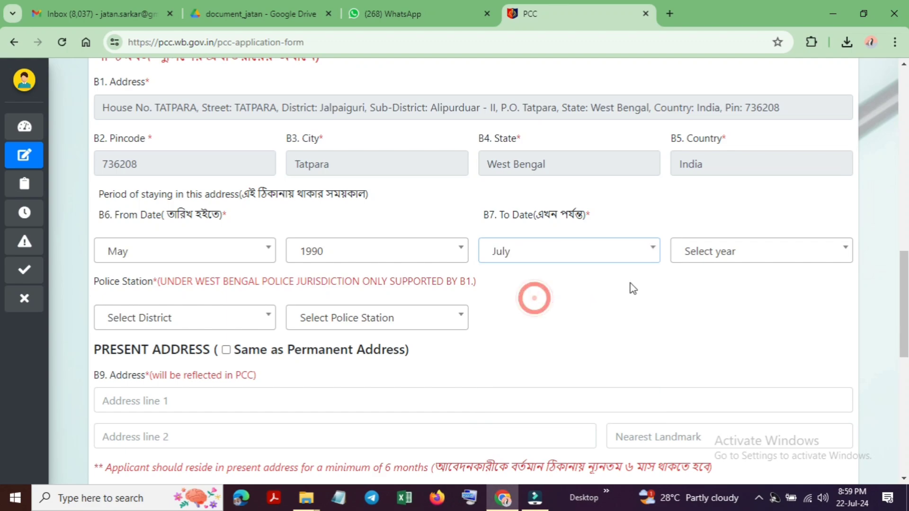
pyautogui.click(705, 256)
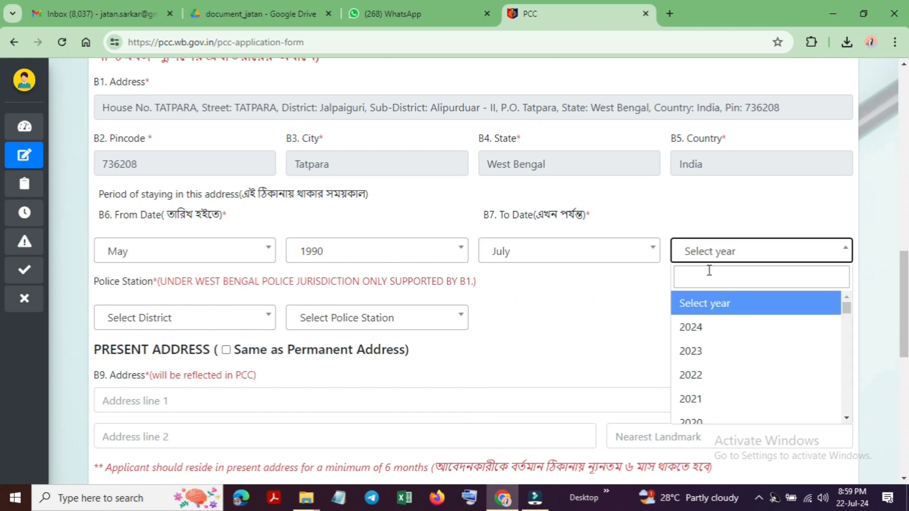
pyautogui.click(702, 331)
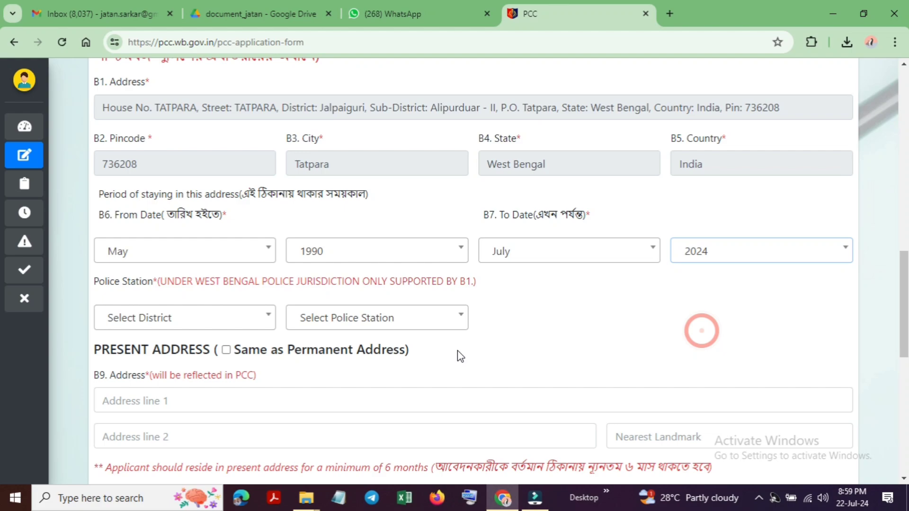
# Choose district Alipurduar and police station SAMUKTALA, and make present address same as permanent.
pyautogui.click(203, 322)
pyautogui.click(191, 211)
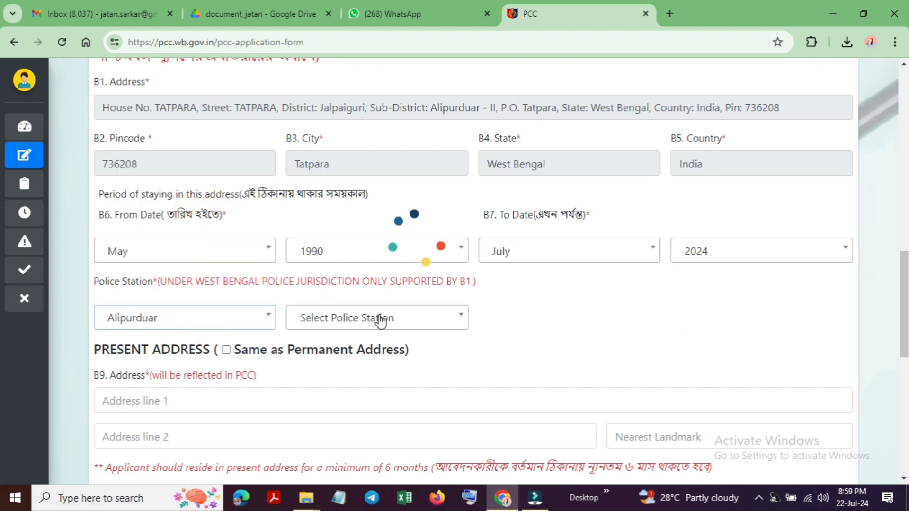
pyautogui.scroll(-3, 540, 282)
pyautogui.click(350, 186)
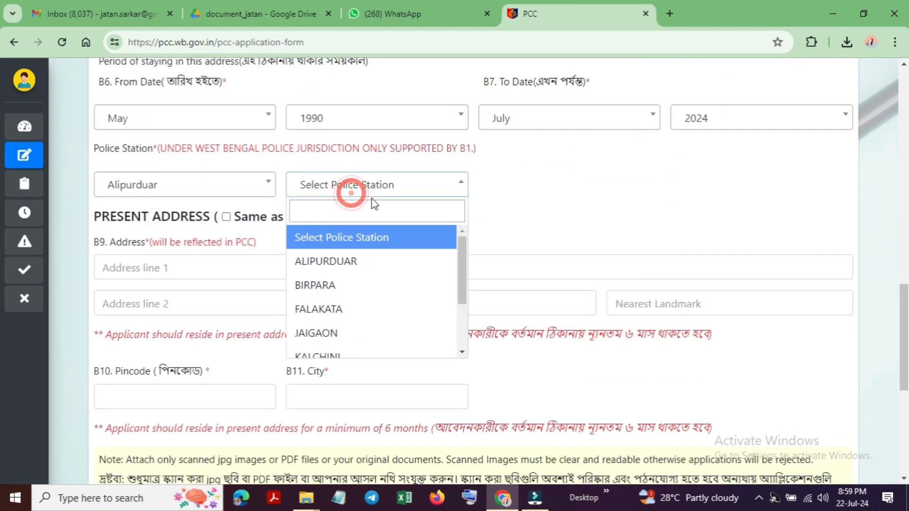
pyautogui.scroll(-3, 338, 333)
pyautogui.scroll(-1, 365, 312)
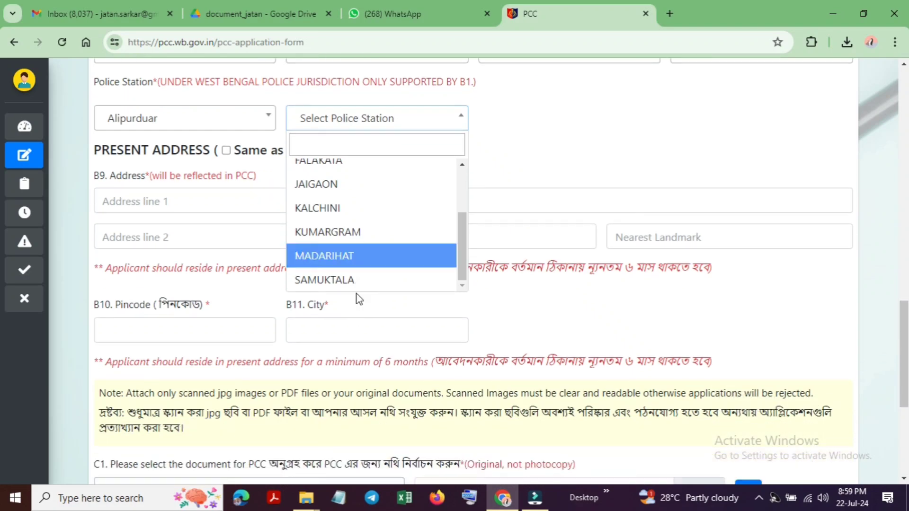
pyautogui.click(340, 280)
pyautogui.scroll(3, 317, 255)
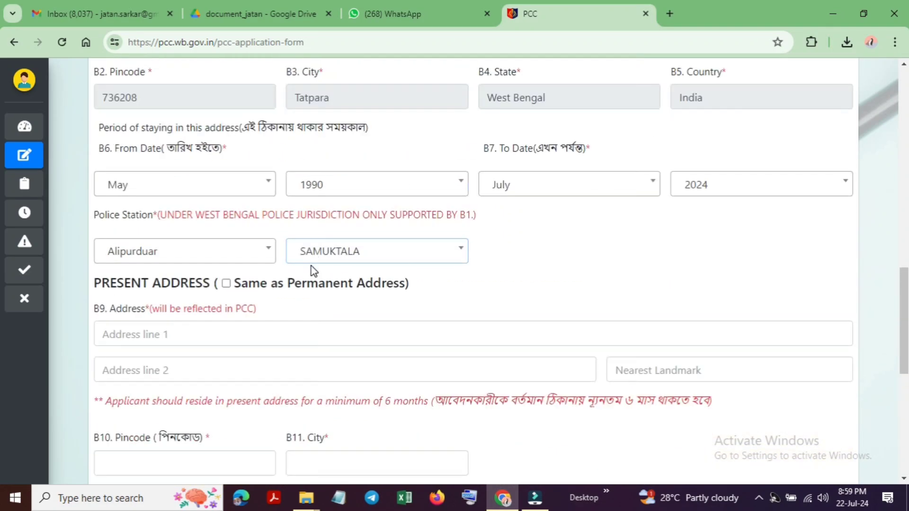
pyautogui.click(226, 283)
pyautogui.scroll(-3, 283, 348)
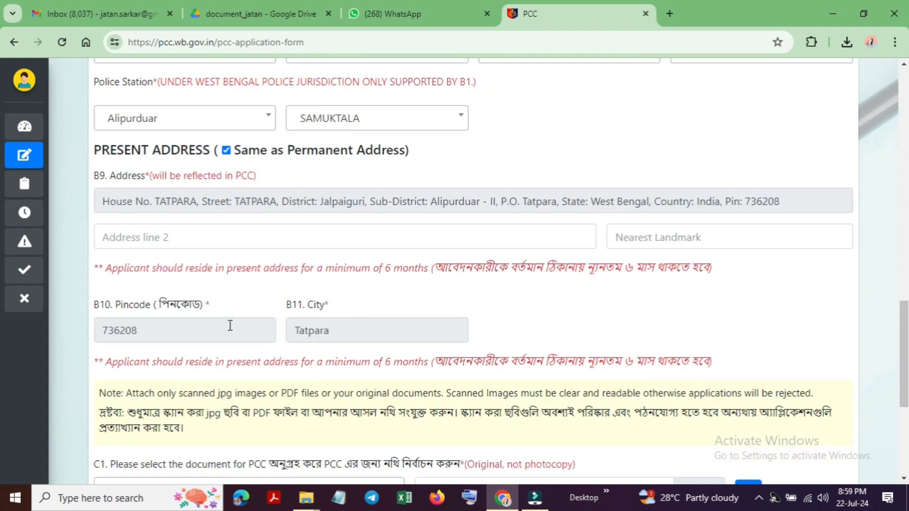
pyautogui.scroll(-3, 230, 326)
# Upload Aadhar.pdf as the Aadhaar Card document and add it to the documents table.
pyautogui.click(173, 358)
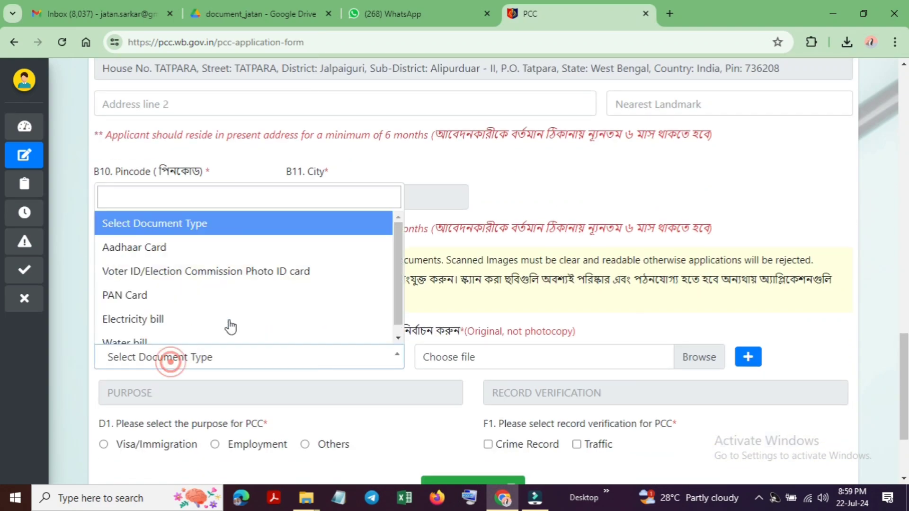
pyautogui.click(217, 256)
pyautogui.scroll(-3, 447, 314)
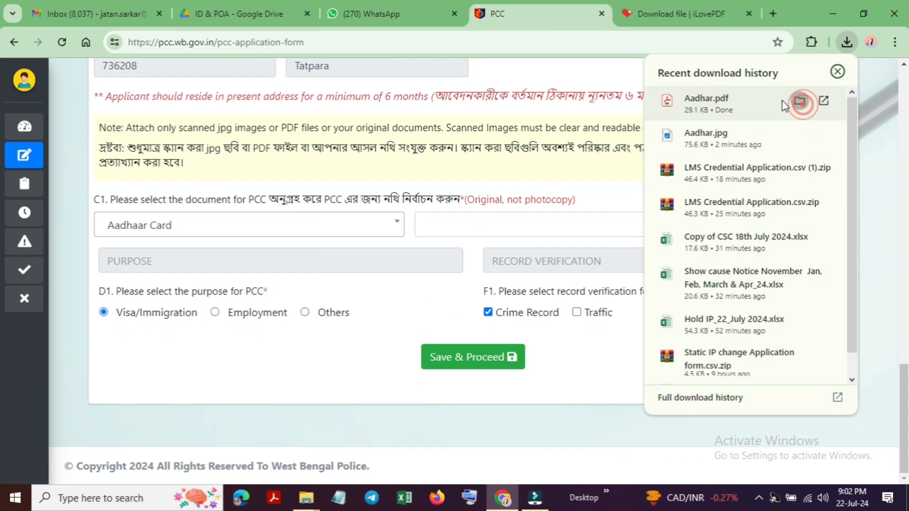
pyautogui.click(801, 98)
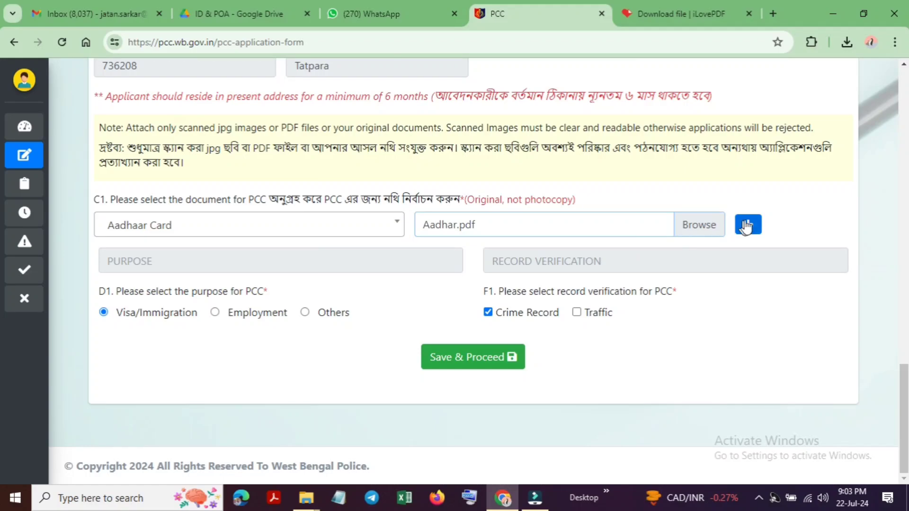
pyautogui.click(748, 225)
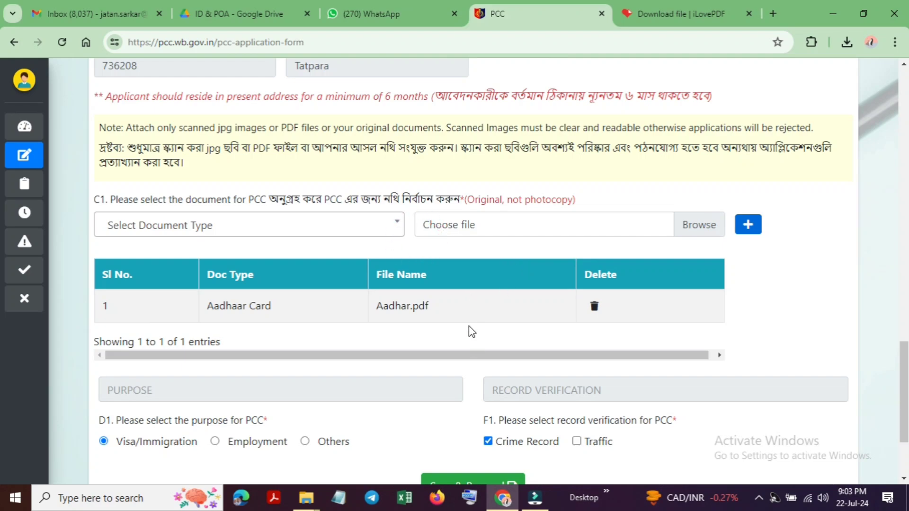
pyautogui.moveTo(493, 200); pyautogui.dragTo(560, 199)
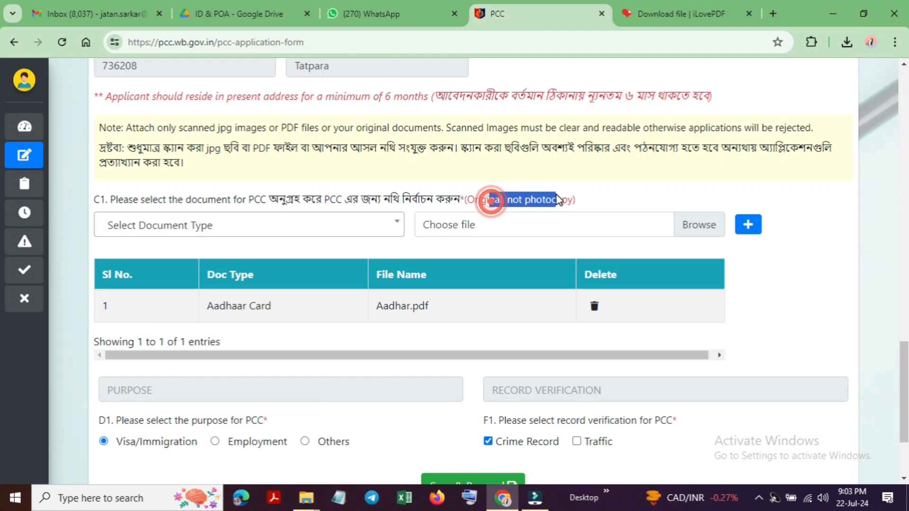
pyautogui.click(432, 331)
pyautogui.scroll(-3, 433, 331)
# Save the completed application and copy its new application number.
pyautogui.click(448, 365)
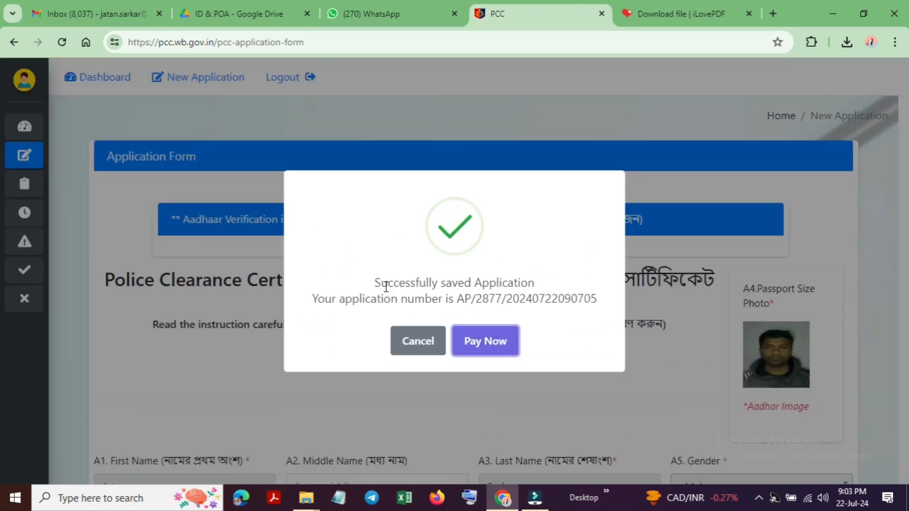
pyautogui.moveTo(371, 283); pyautogui.dragTo(523, 284)
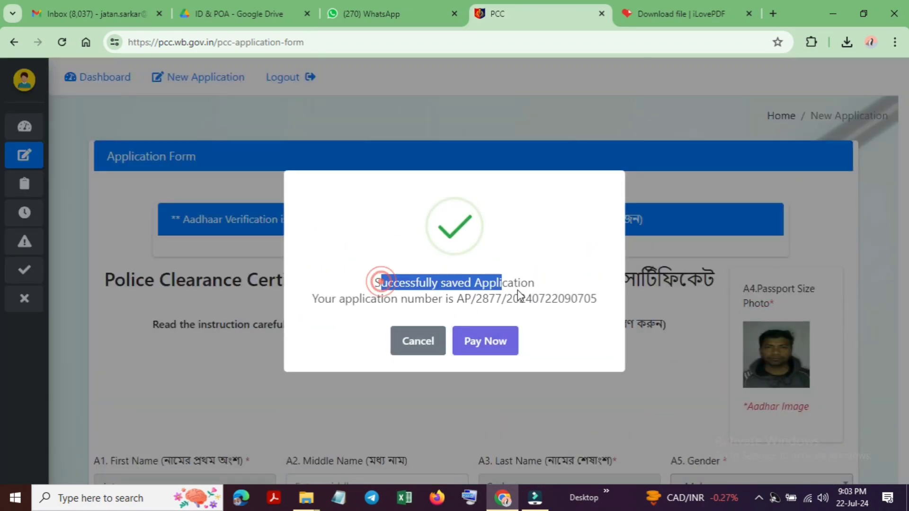
pyautogui.click(475, 298)
pyautogui.moveTo(458, 299); pyautogui.dragTo(596, 300)
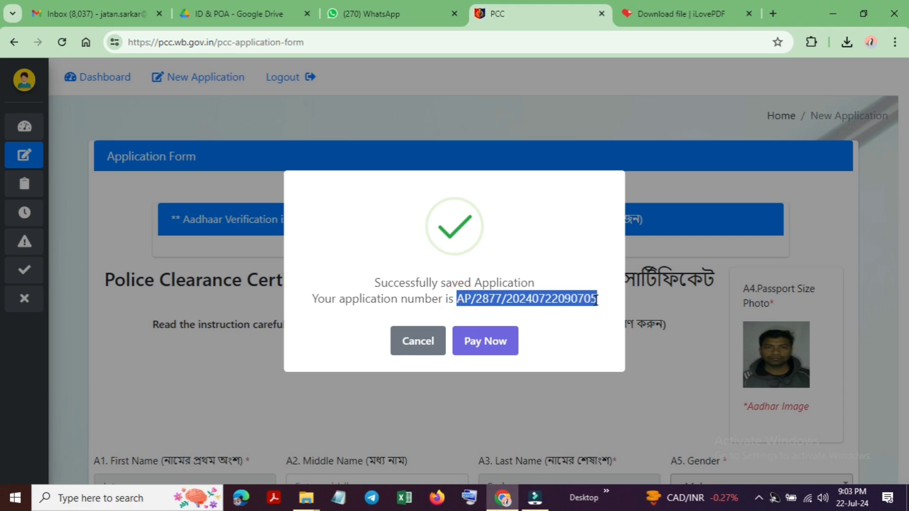
pyautogui.rightClick(587, 306)
pyautogui.click(598, 310)
# Review the Payment Details page and proceed to pay the INR 300 fee via ePathway.
pyautogui.click(484, 340)
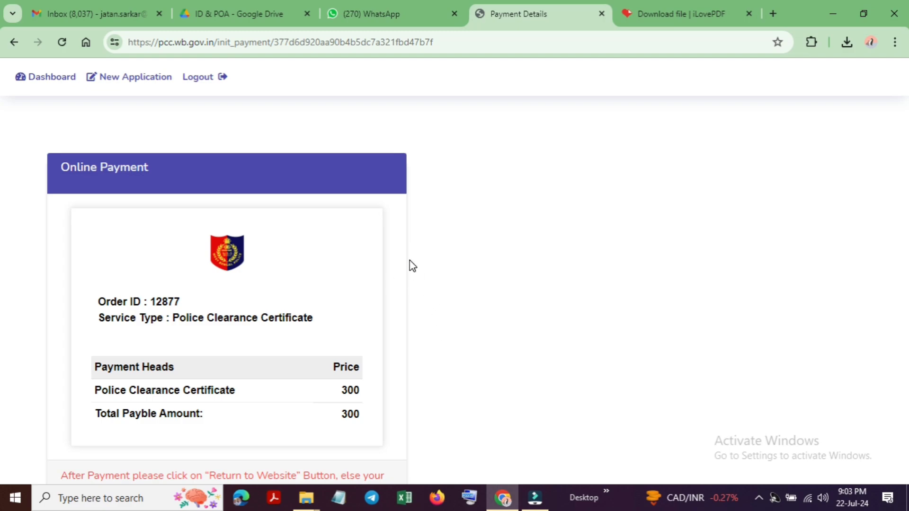
pyautogui.scroll(-3, 377, 221)
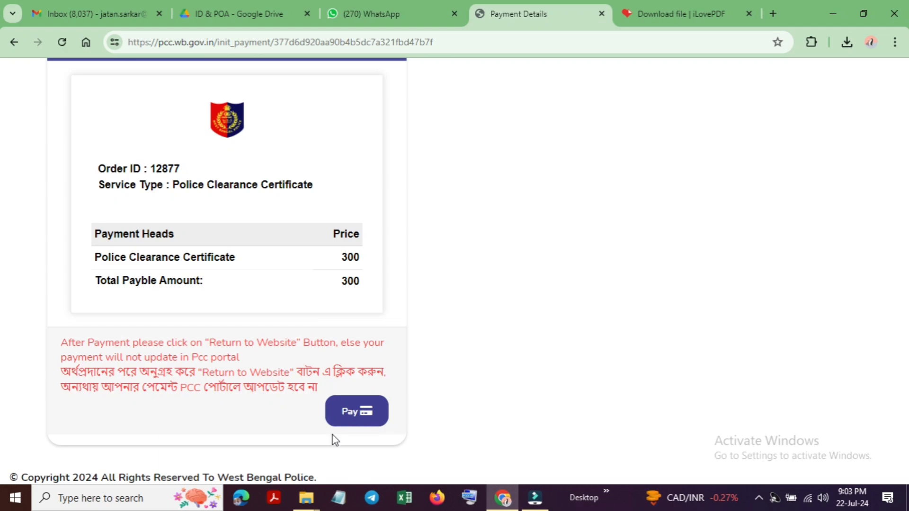
pyautogui.scroll(3, 357, 422)
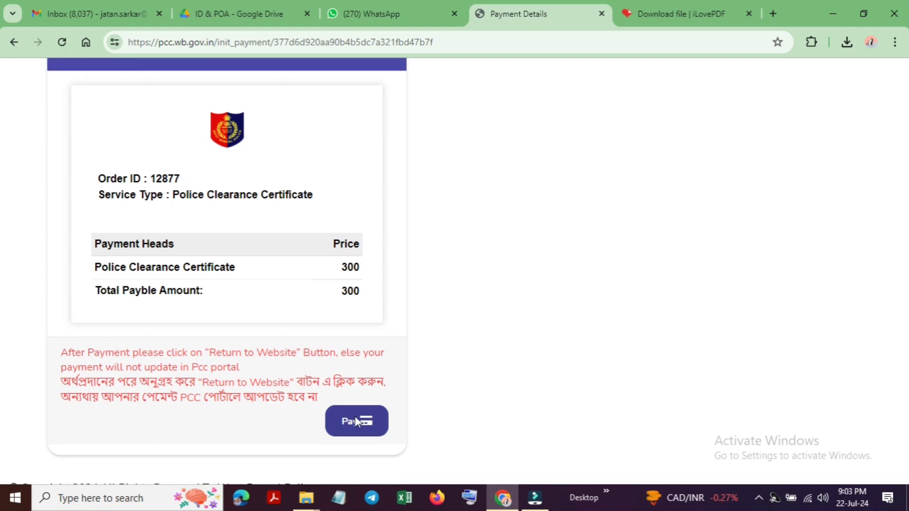
pyautogui.scroll(-3, 355, 417)
pyautogui.scroll(3, 352, 412)
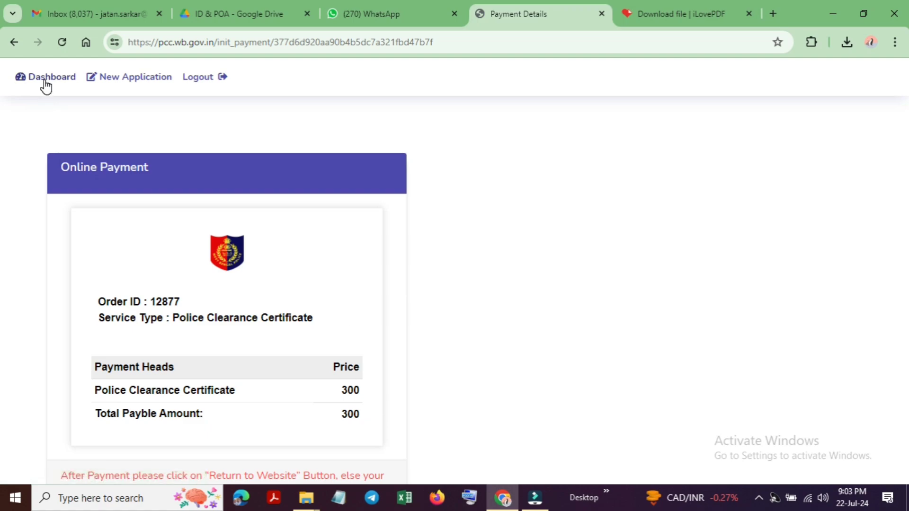
pyautogui.scroll(-3, 361, 418)
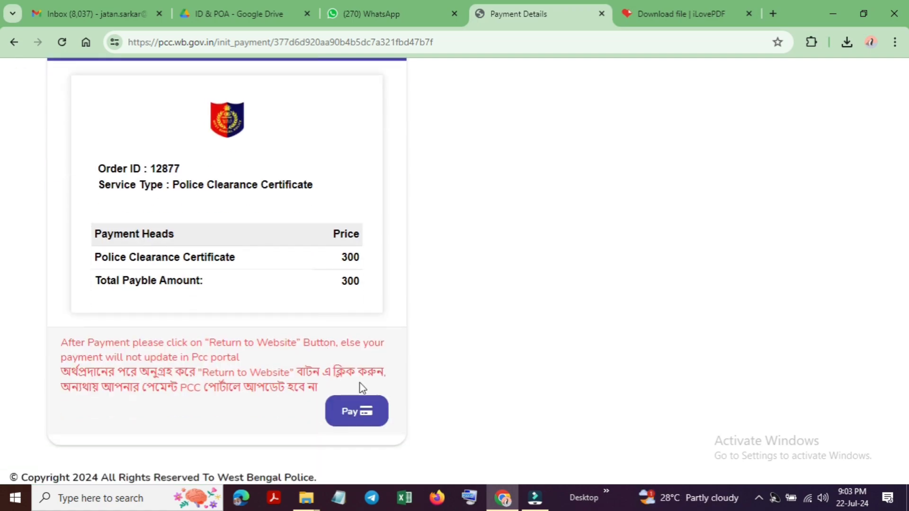
pyautogui.click(369, 413)
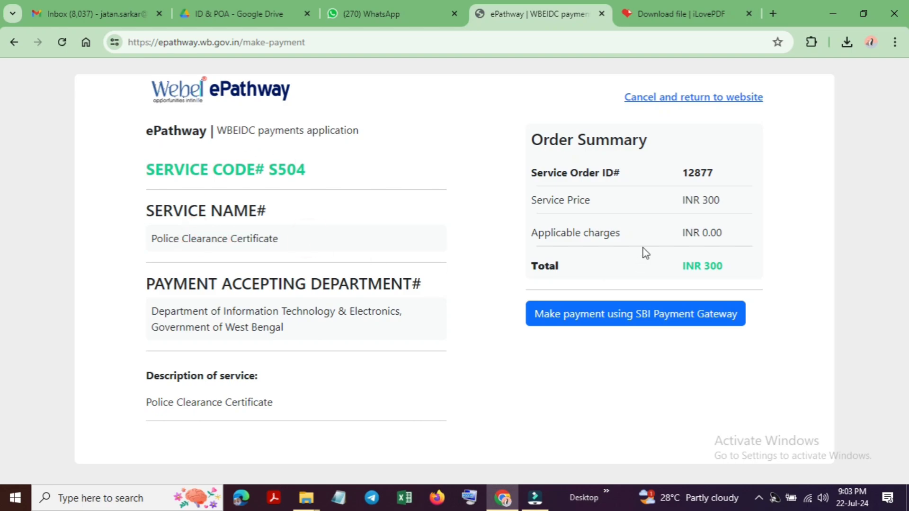
# Start SBI gateway payment, cancel the confirmation, and return to the PCC Portal website.
pyautogui.click(556, 318)
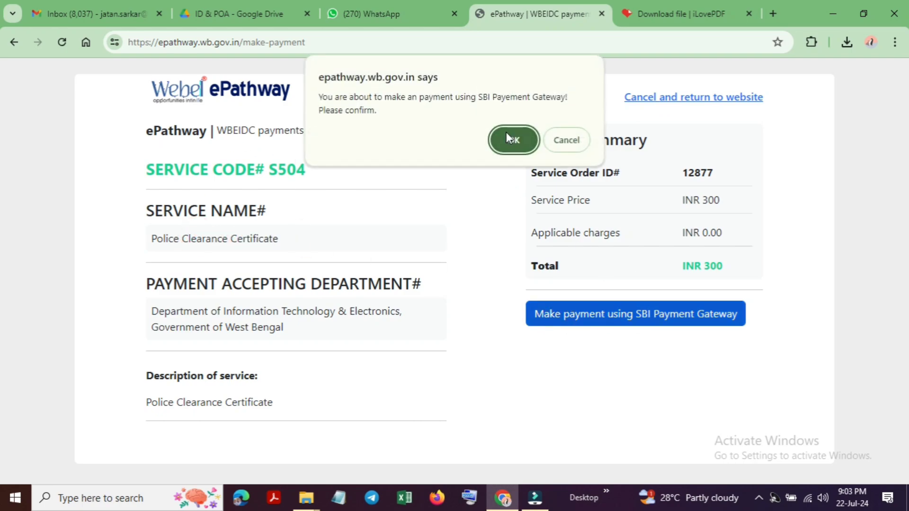
pyautogui.click(568, 142)
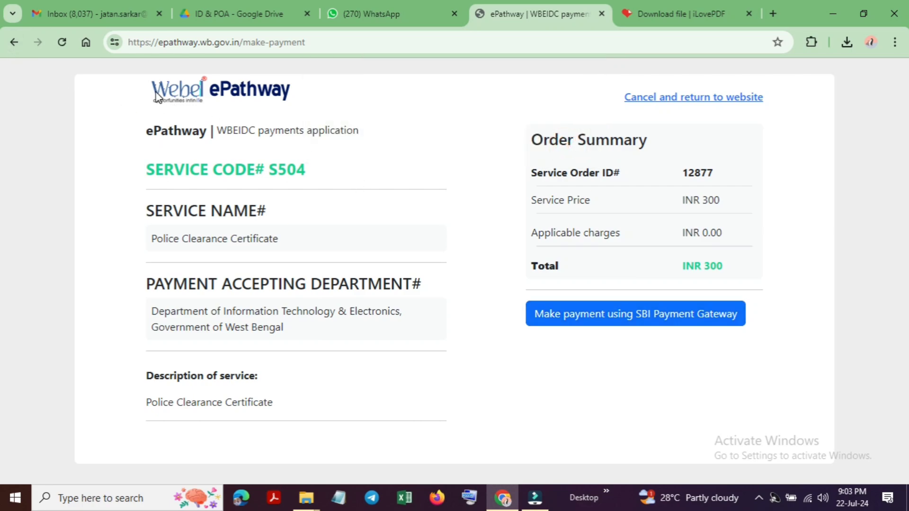
pyautogui.click(665, 98)
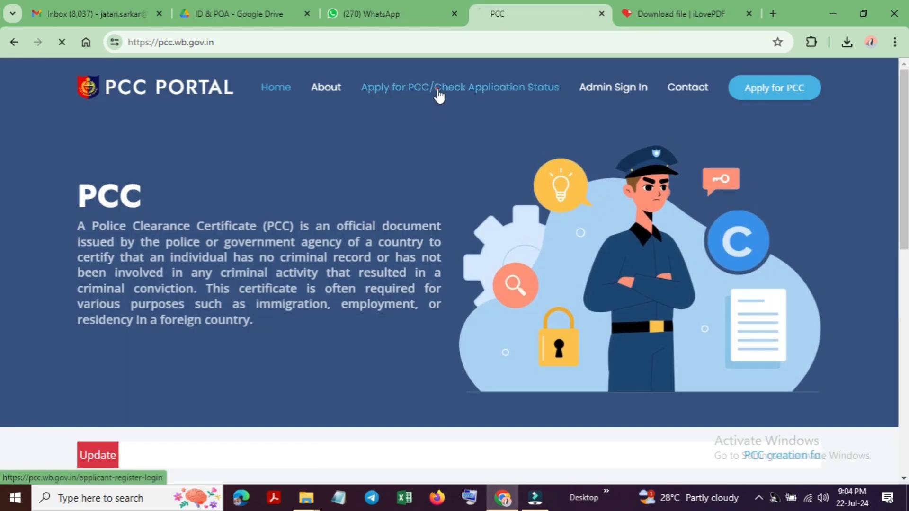
# Reopen the applicant login page, accept the declaration and fill in the saved mobile number.
pyautogui.click(437, 93)
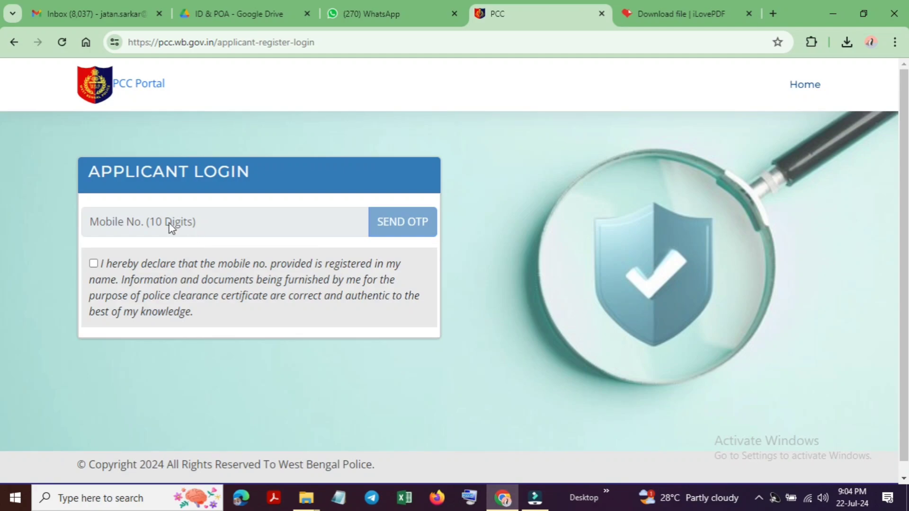
pyautogui.click(793, 90)
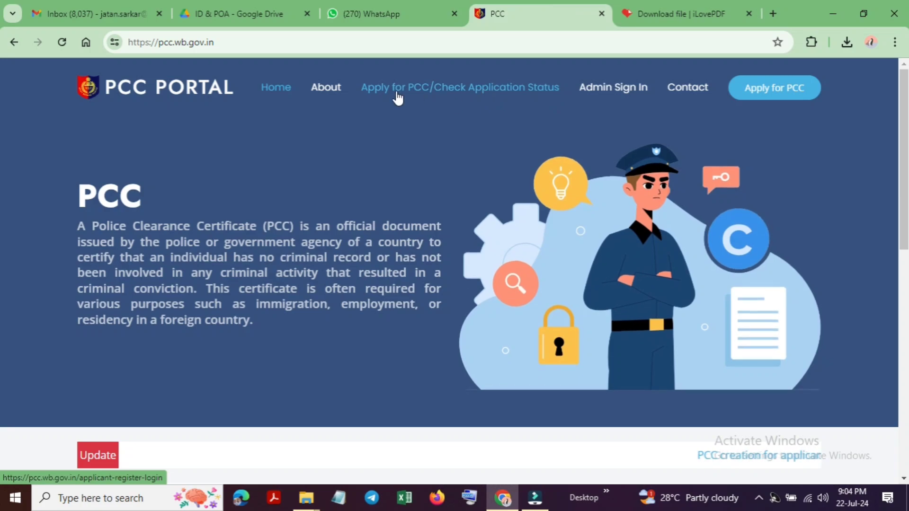
pyautogui.click(494, 92)
pyautogui.click(268, 225)
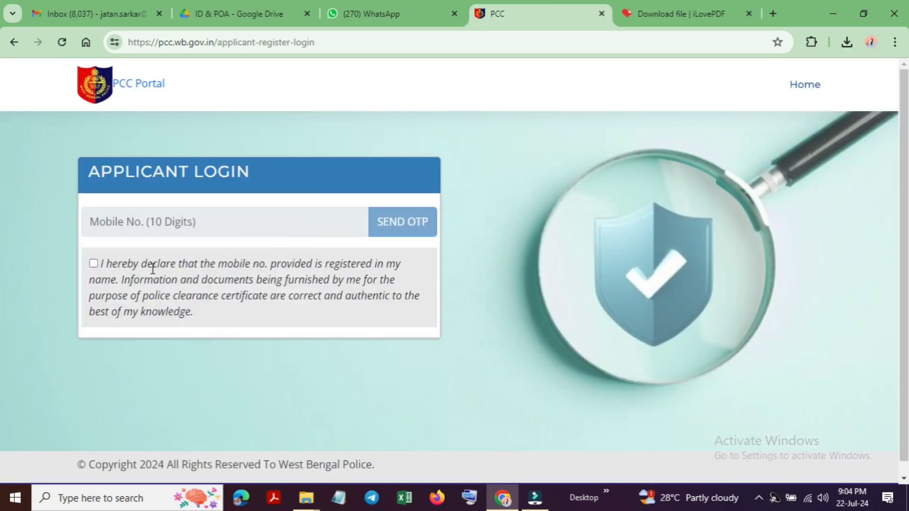
pyautogui.click(94, 264)
pyautogui.click(145, 229)
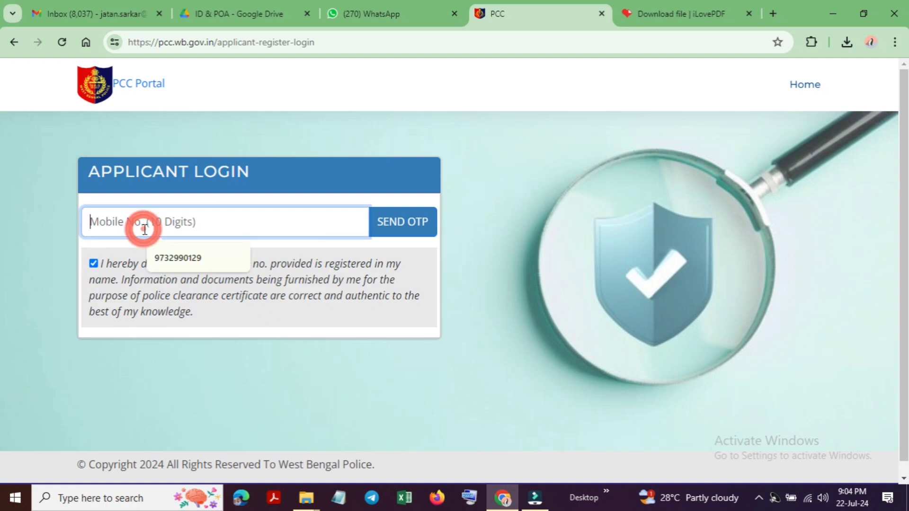
pyautogui.click(189, 255)
# Request a fresh login OTP, enter the received code and verify it.
pyautogui.click(418, 222)
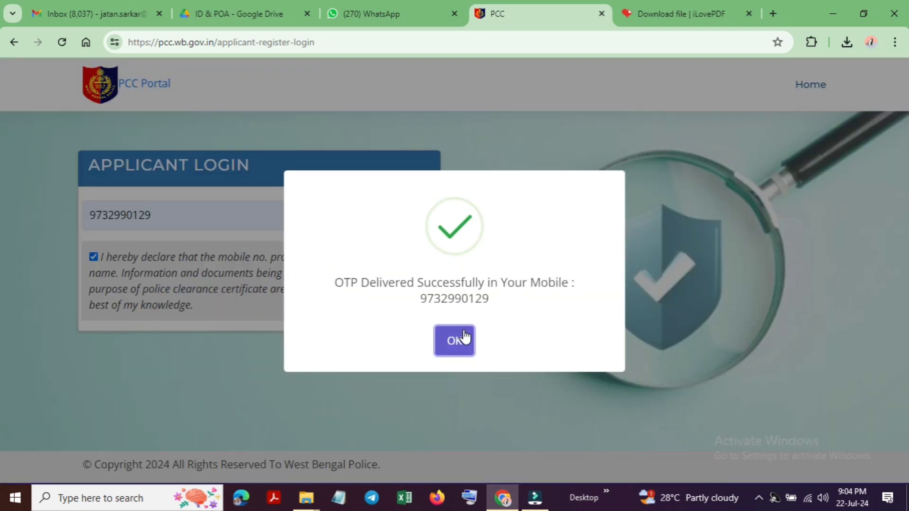
pyautogui.click(464, 337)
pyautogui.click(266, 262)
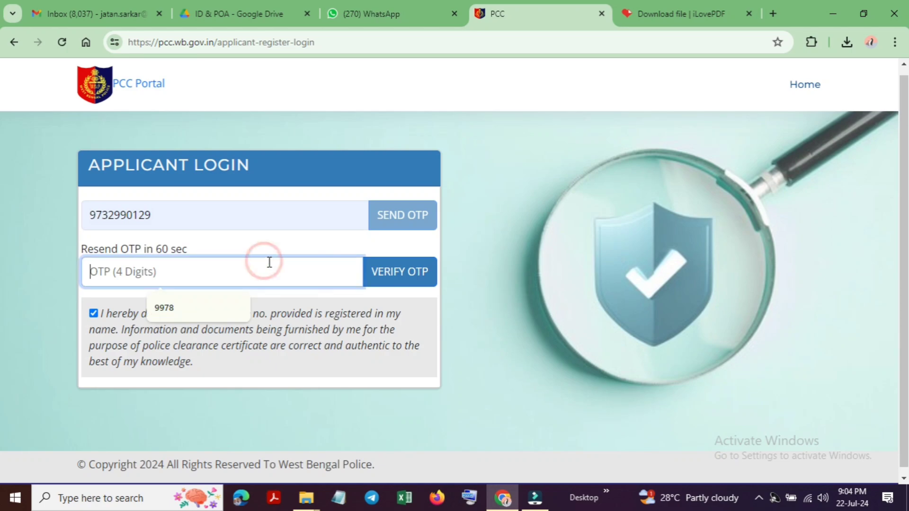
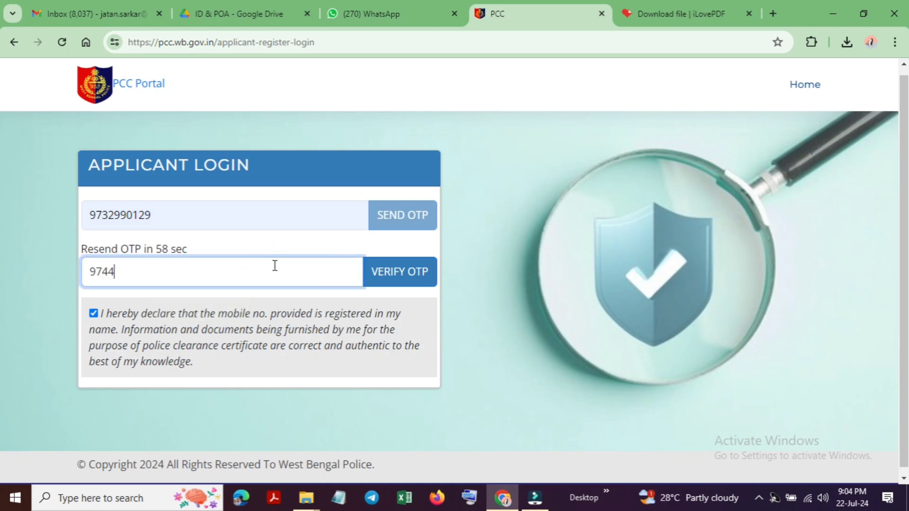
pyautogui.click(410, 286)
pyautogui.click(468, 331)
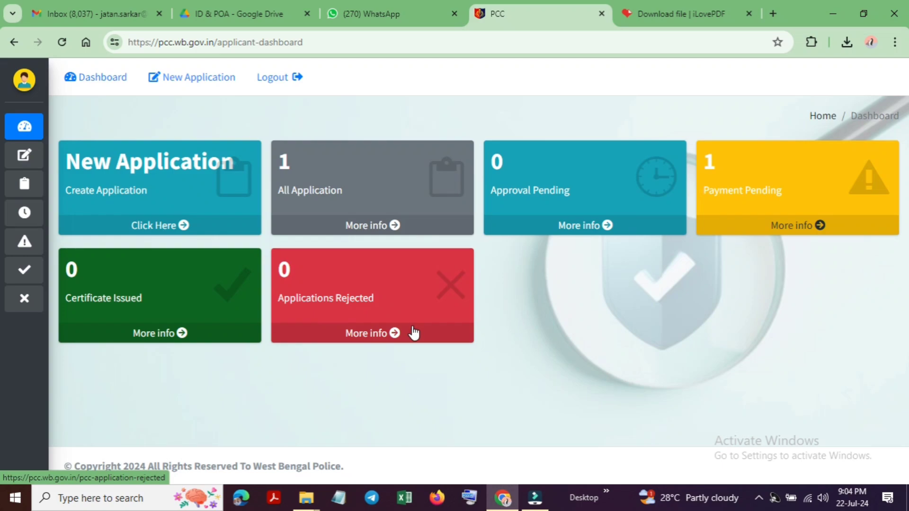
# Open All Applications, scroll through the submitted application's two-page preview PDF, then close it.
pyautogui.click(366, 224)
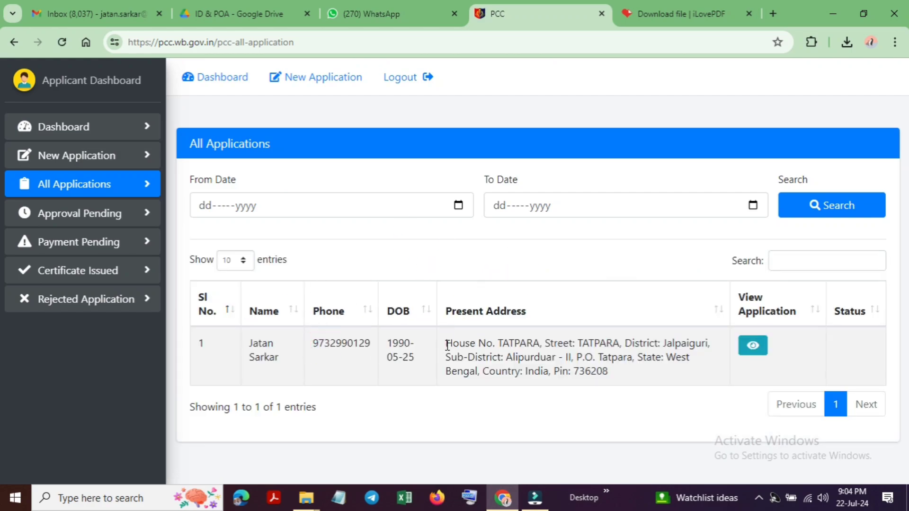
pyautogui.moveTo(447, 343); pyautogui.dragTo(583, 358)
pyautogui.click(755, 344)
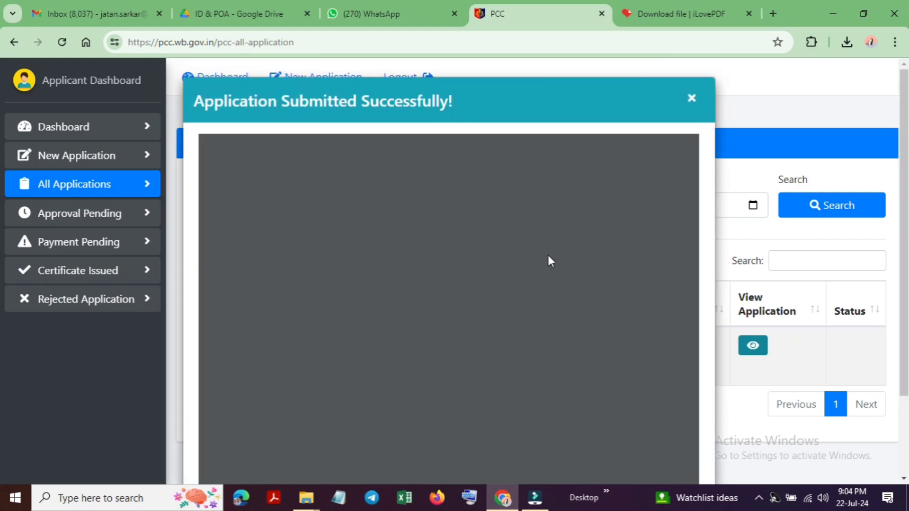
pyautogui.scroll(-2, 549, 257)
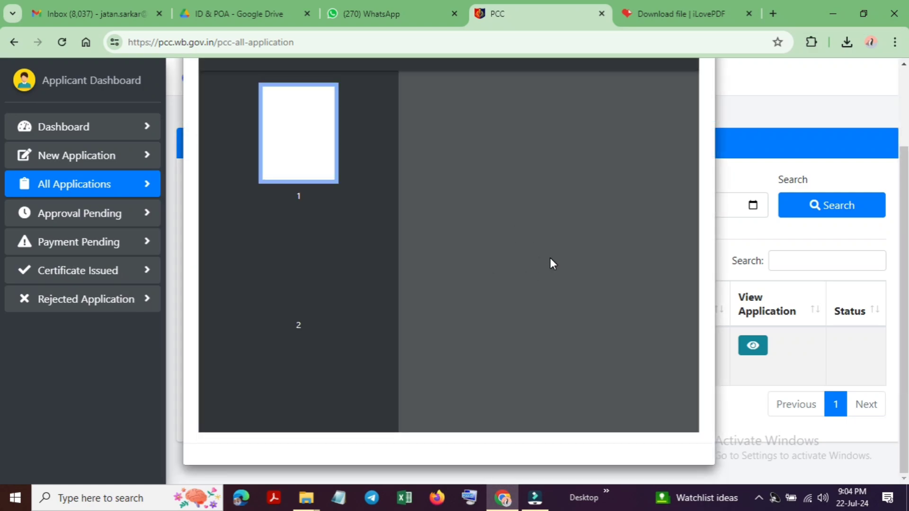
pyautogui.scroll(2, 553, 263)
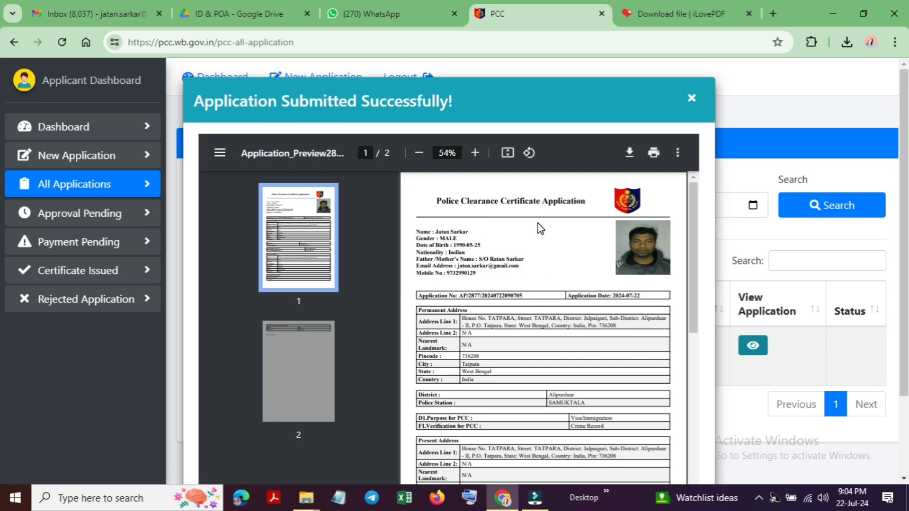
pyautogui.scroll(-5, 575, 251)
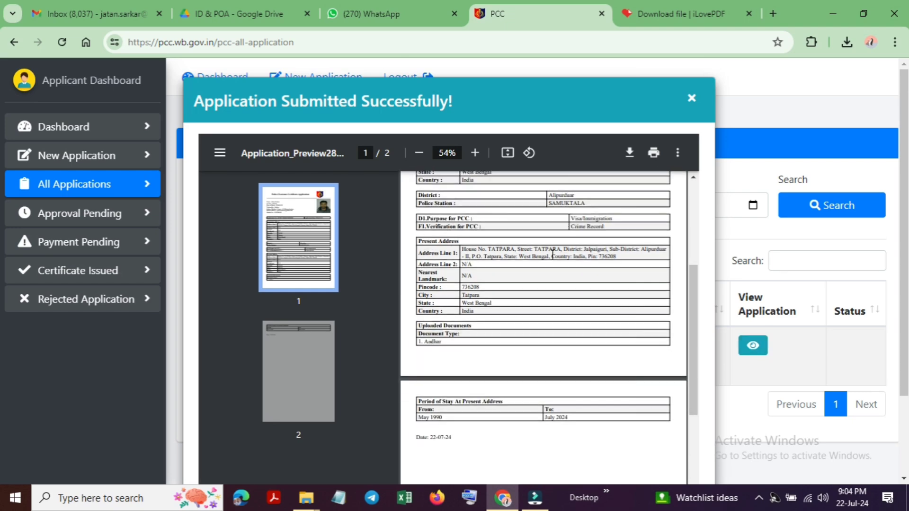
pyautogui.scroll(-3, 548, 260)
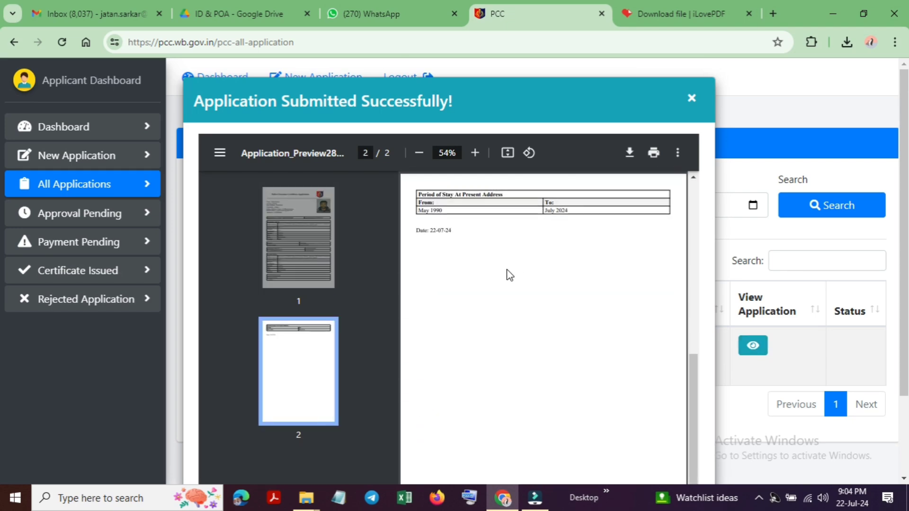
pyautogui.scroll(-2, 507, 274)
pyautogui.scroll(10, 601, 229)
pyautogui.click(691, 98)
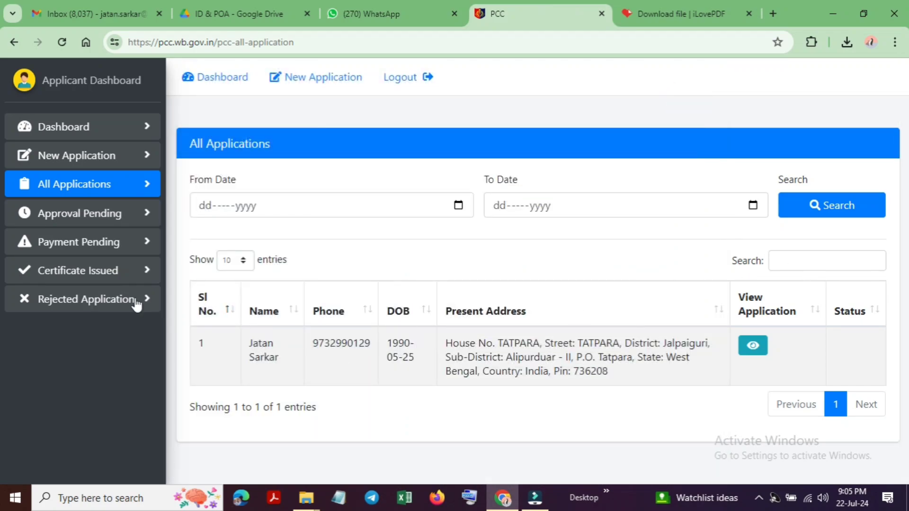
# Check Approval Pending, dismiss the network error, and confirm the application appears under Payment Pending.
pyautogui.click(100, 213)
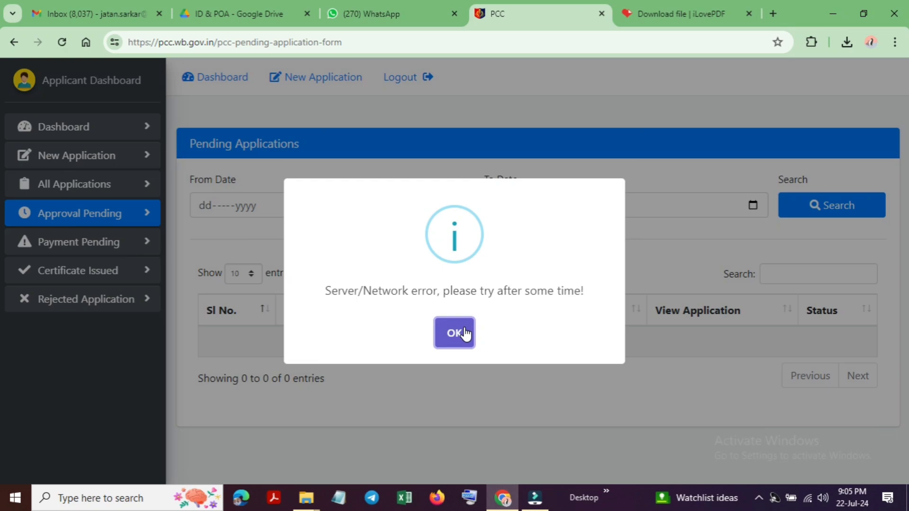
pyautogui.click(461, 332)
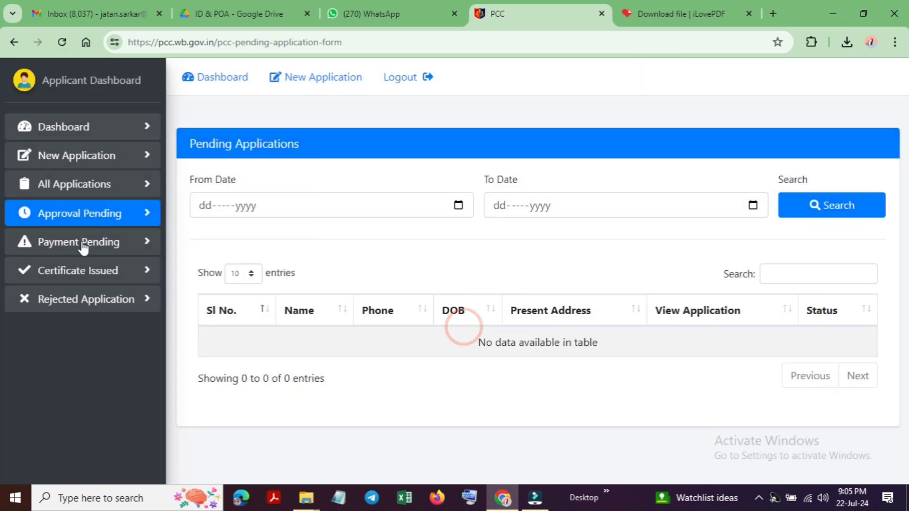
pyautogui.click(88, 252)
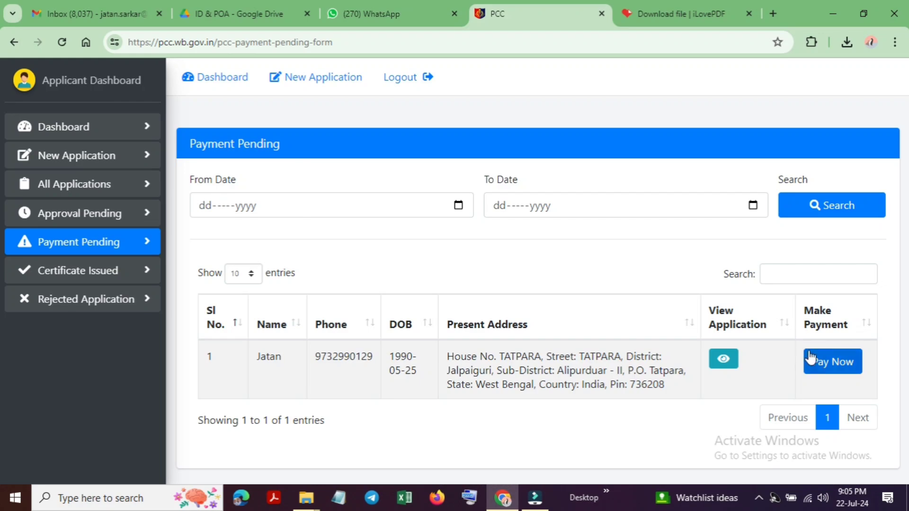
# Open the application's Online Payment page (total payable 300), then go back to the pending list.
pyautogui.click(828, 365)
pyautogui.click(826, 373)
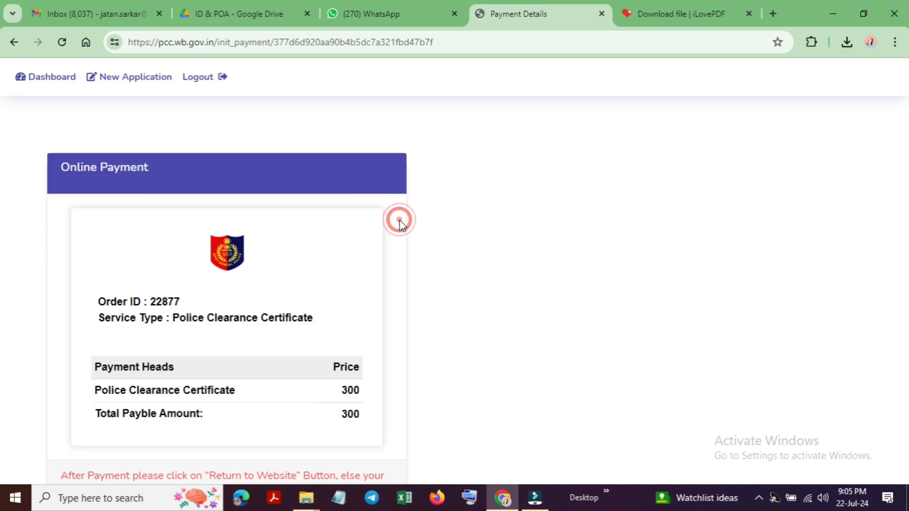
pyautogui.click(198, 77)
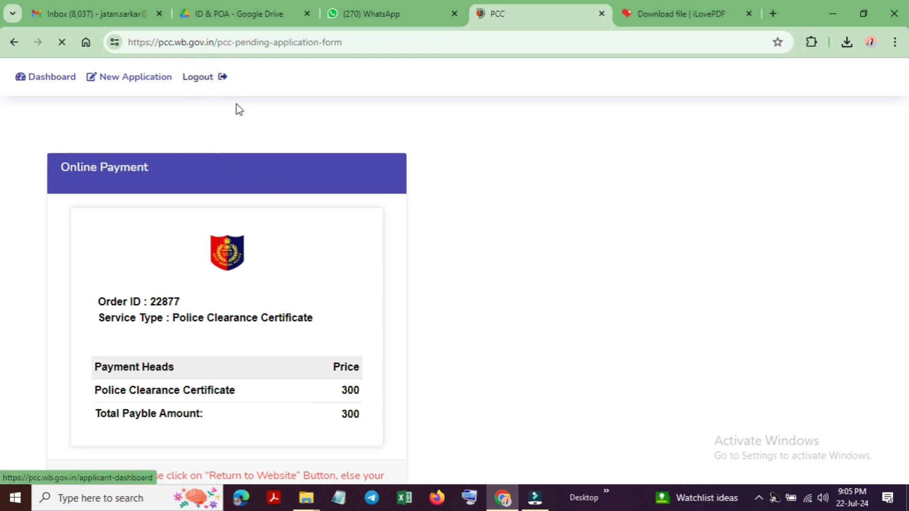